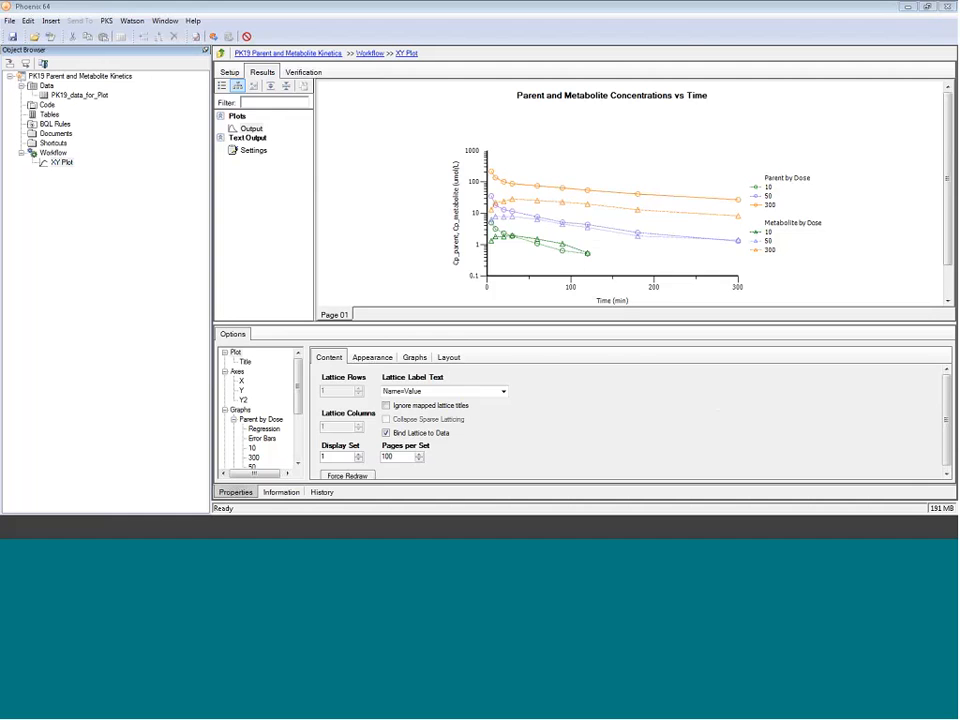
Step: Open PK19_data_for_Plot and inspect the units of the Time, Cp_parent, Cp_met and Dose columns
click(80, 95)
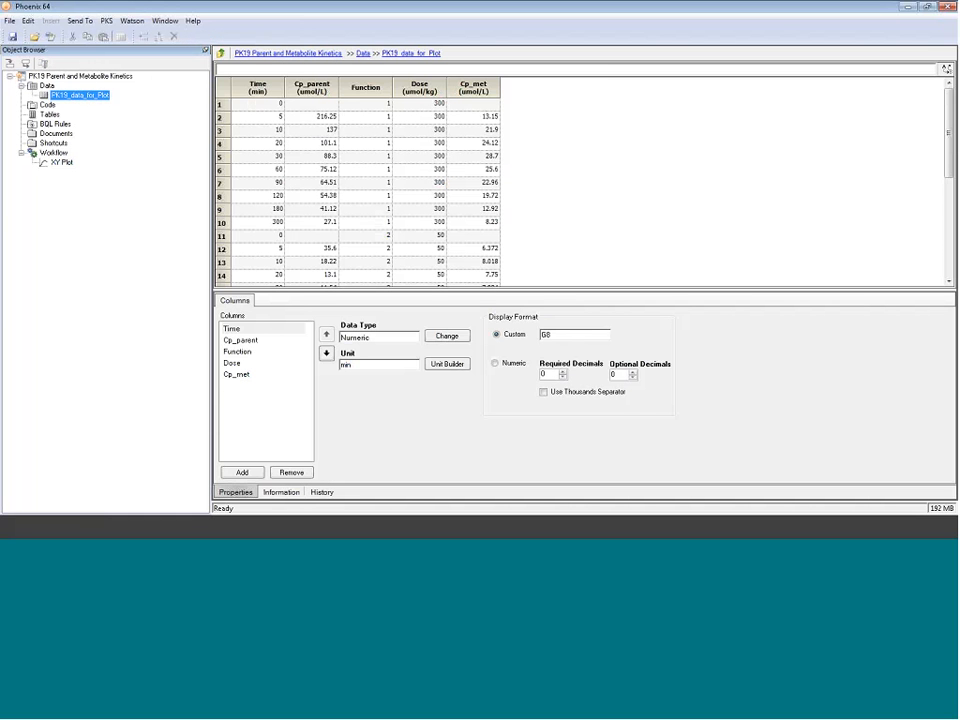
click(268, 90)
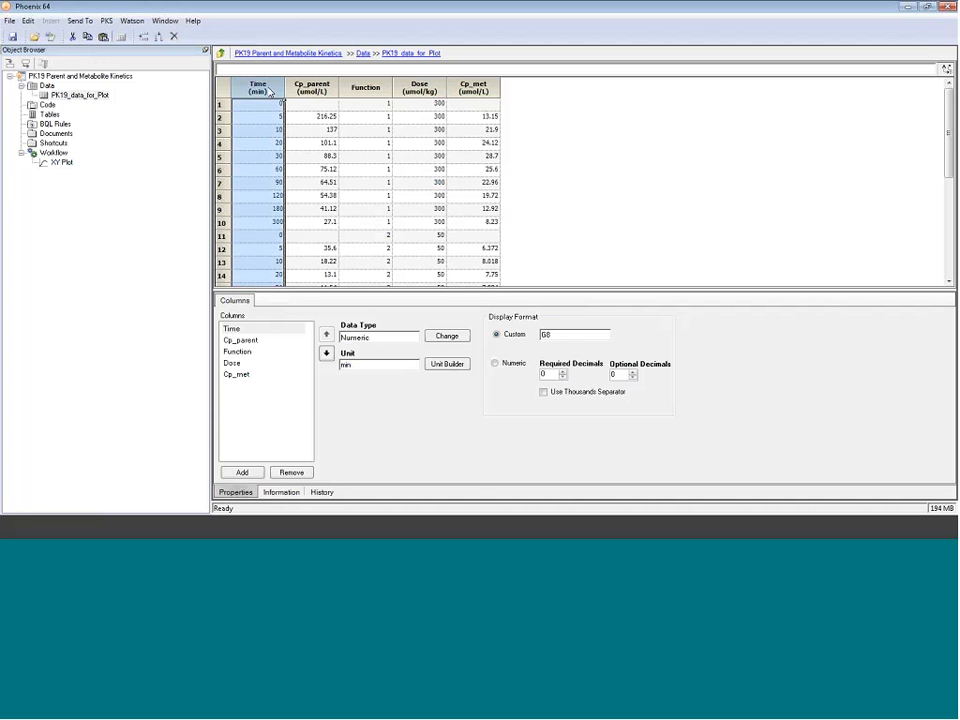
click(296, 90)
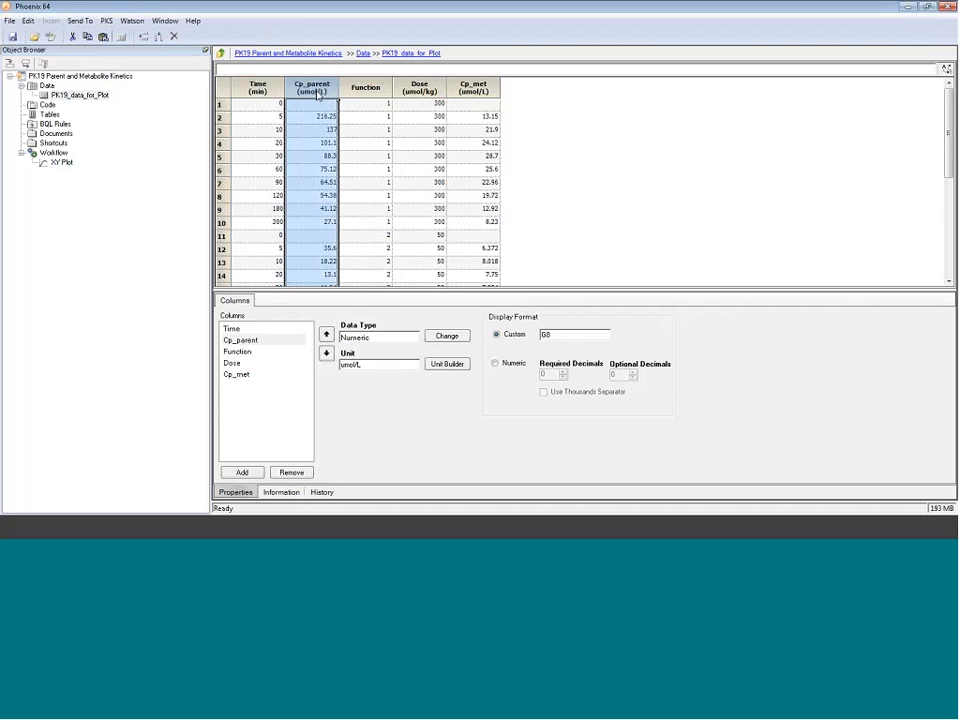
click(478, 90)
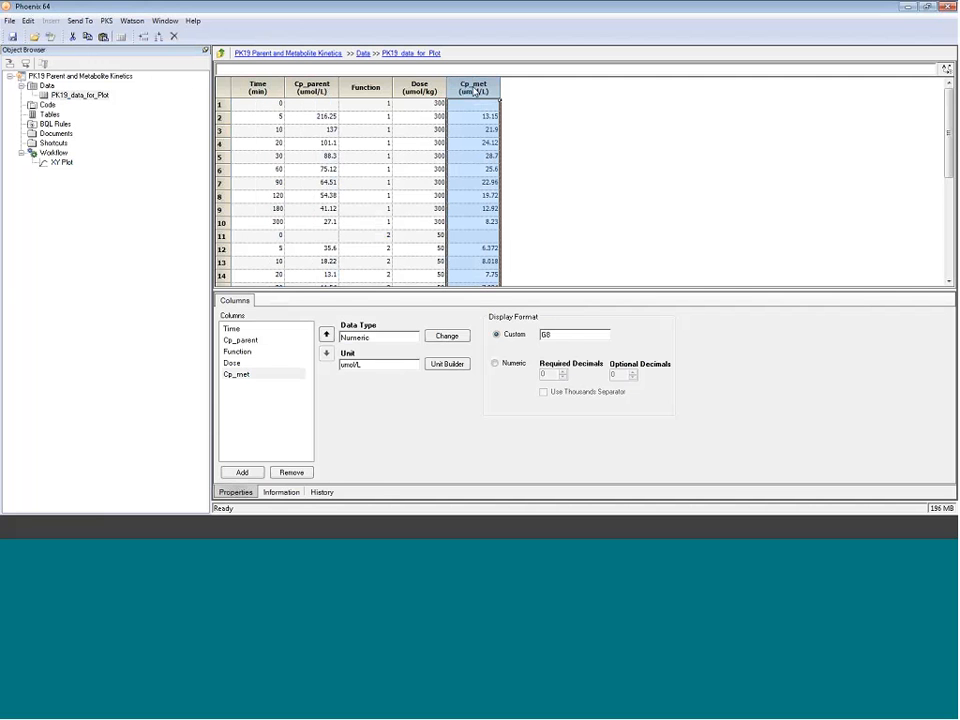
click(420, 88)
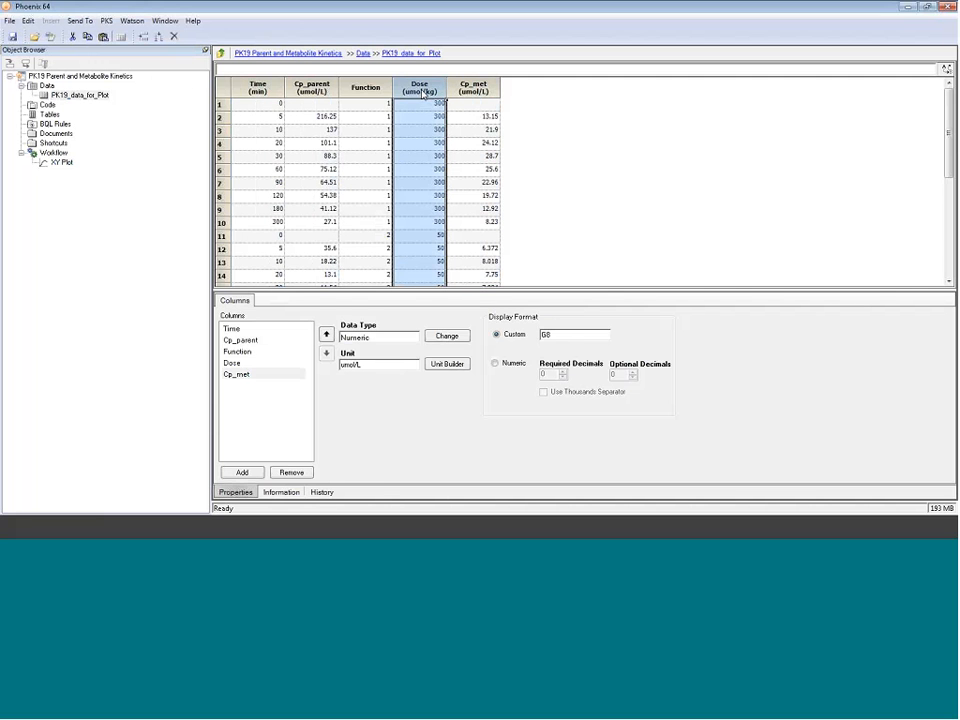
scroll(419, 182, down, 5)
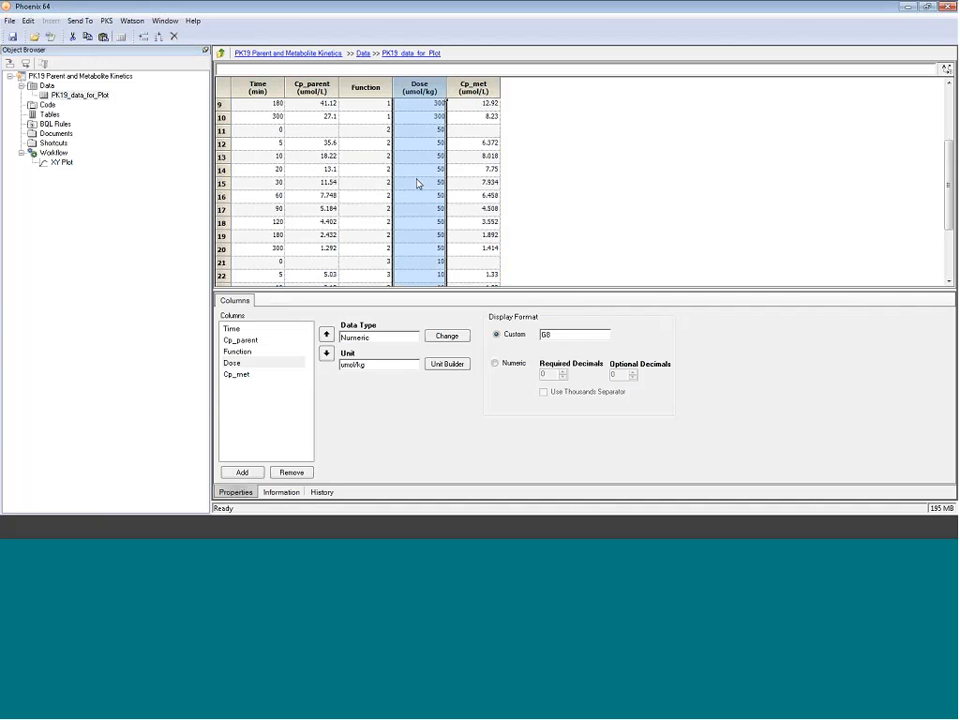
scroll(419, 182, up, 5)
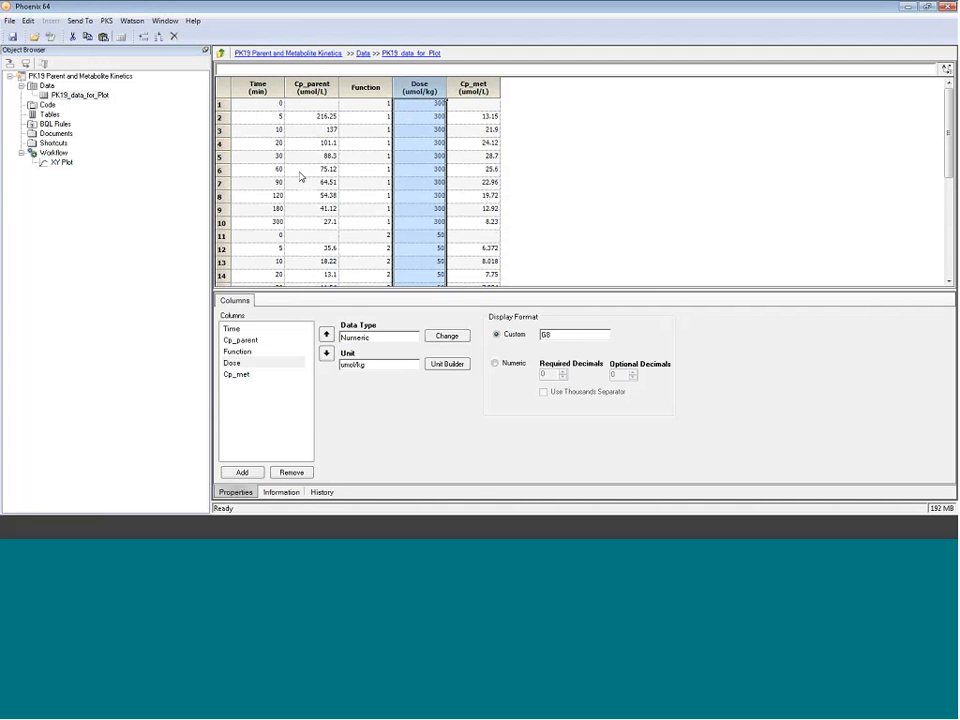
Step: Send PK19_data_for_Plot to a new Phoenix Model via Send To > Phoenix Modeling
right_click(77, 99)
mouse_move(129, 104)
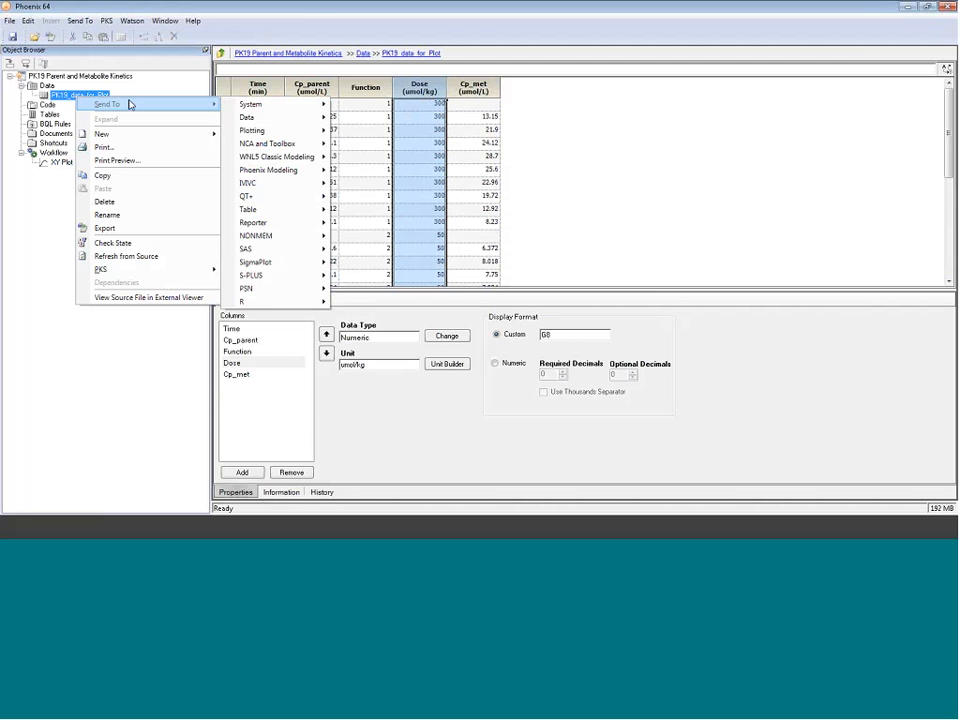
mouse_move(312, 170)
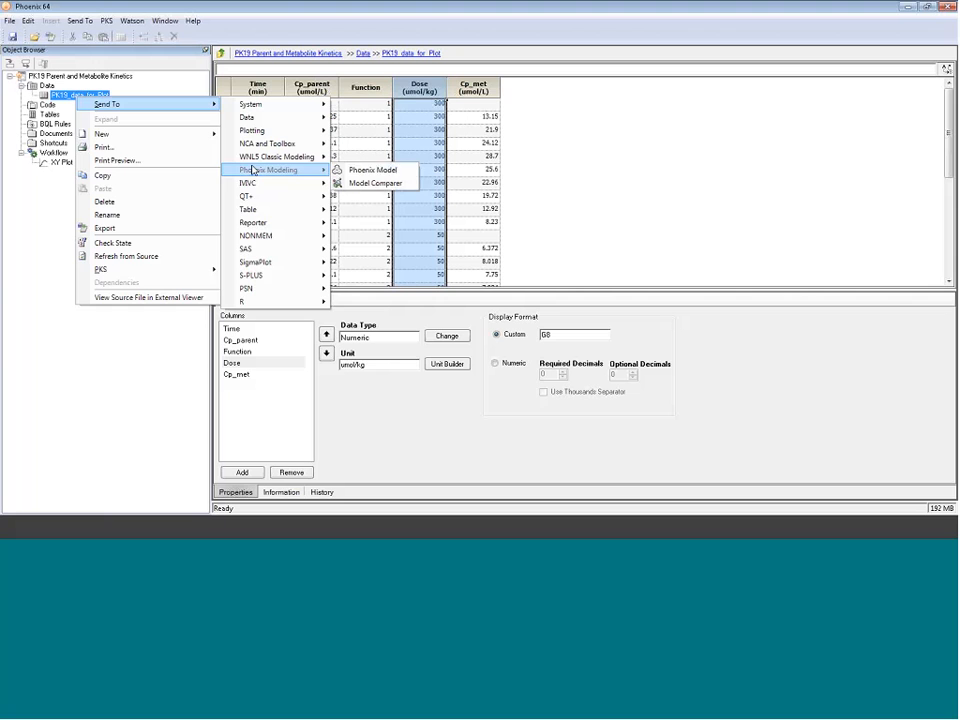
click(375, 170)
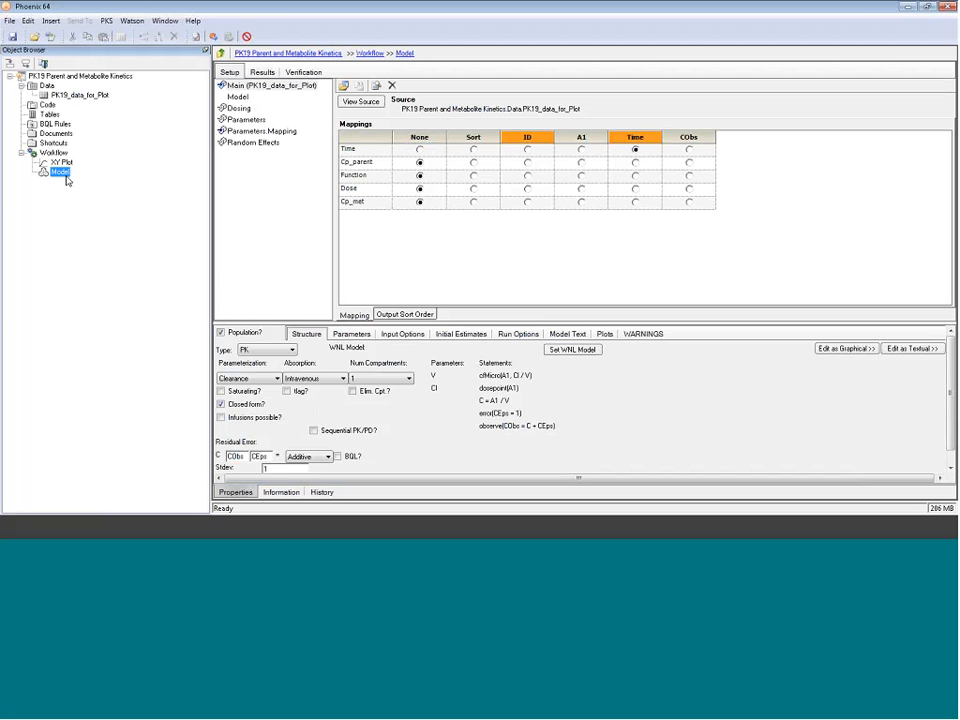
Step: Rename the new model to 'Parent Only' and enlarge the lower settings panel
click(65, 176)
text(Parent Only)
key(Return)
click(303, 322)
drag(303, 322, 308, 288)
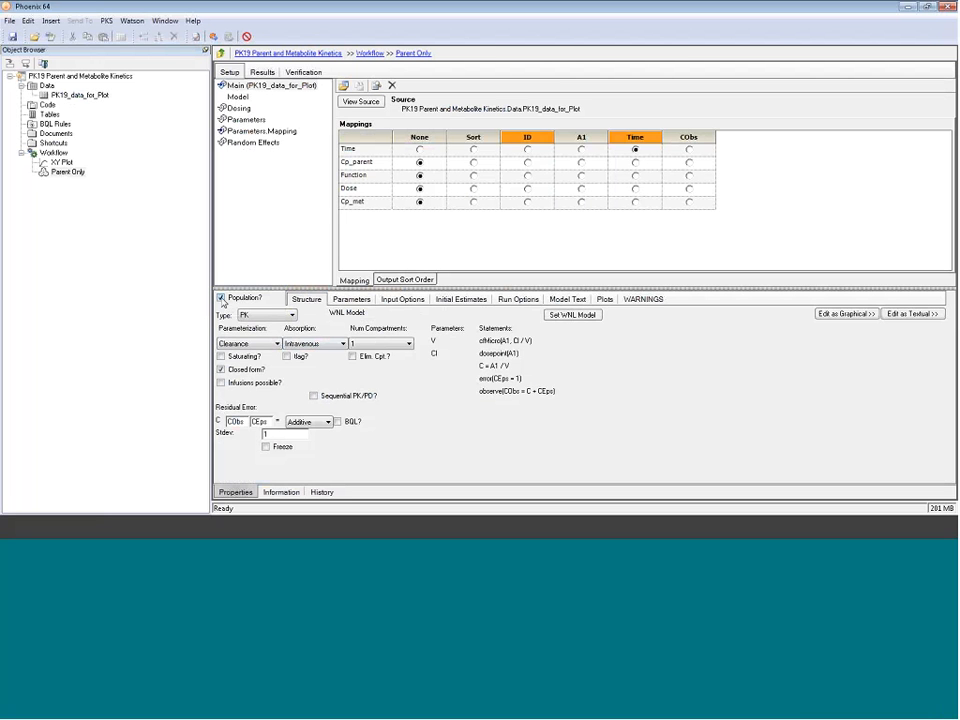
Step: Keep PK, Clearance and intravenous; allow infusions, drop closed form, use 2 compartments with saturating elimination
click(281, 320)
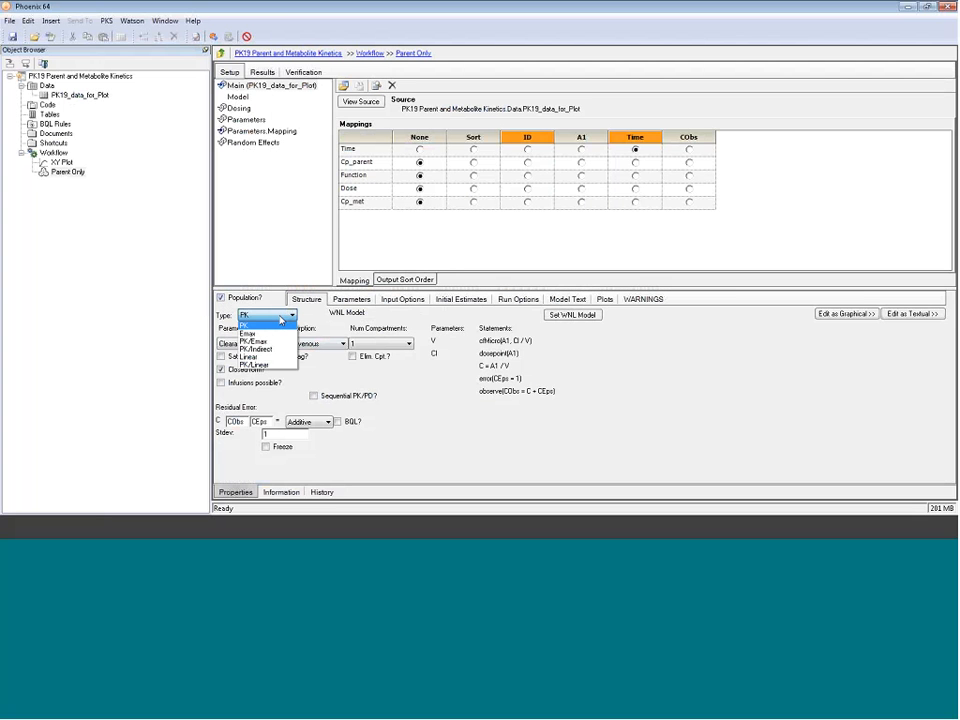
click(281, 320)
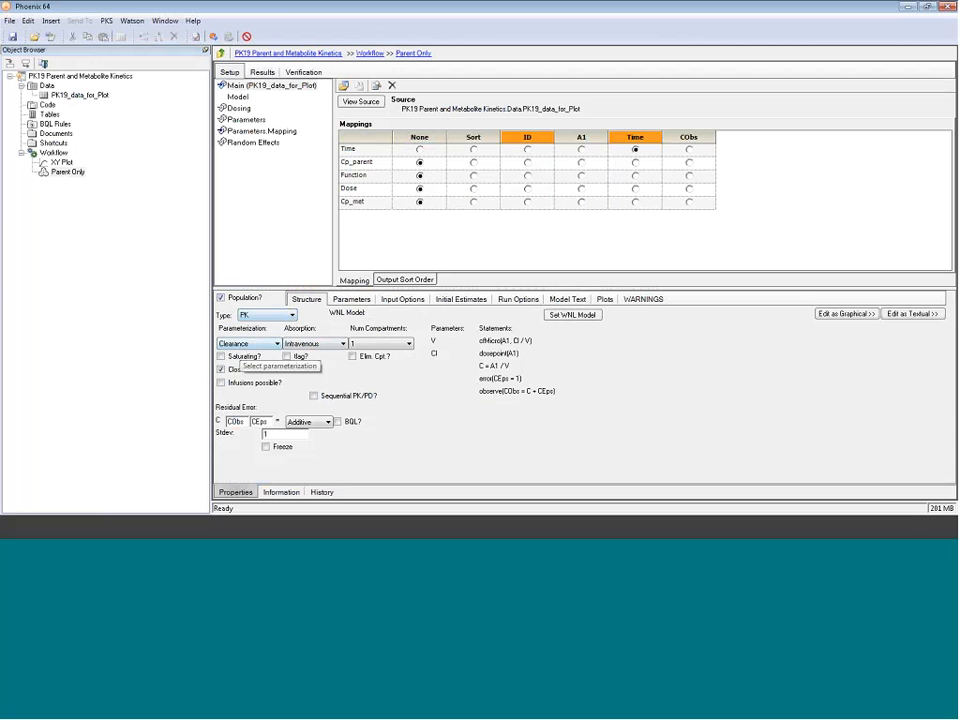
click(252, 344)
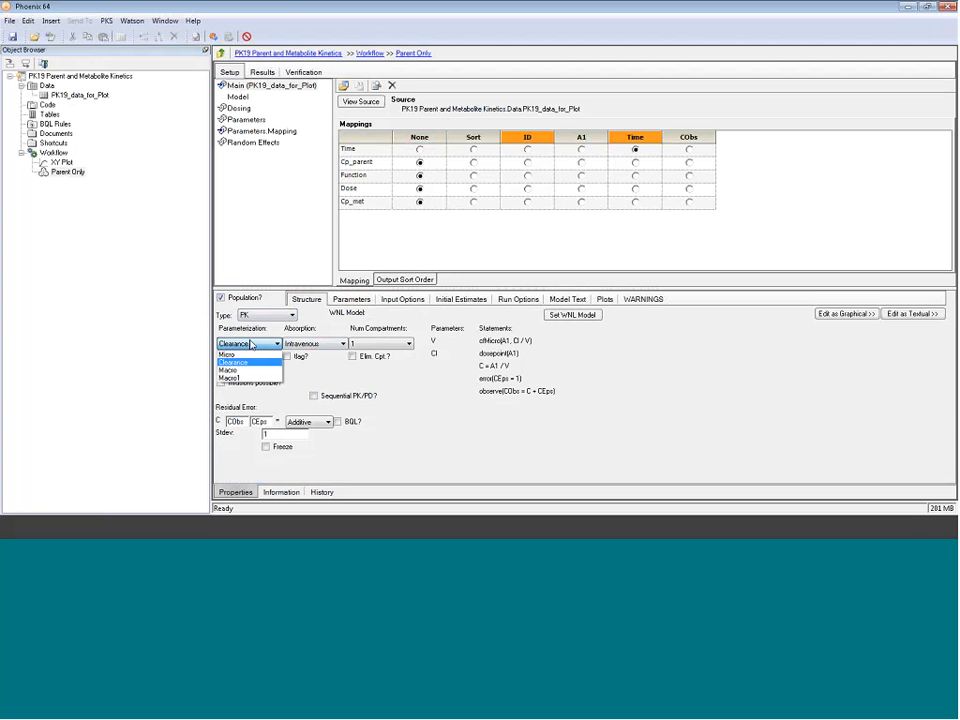
click(334, 347)
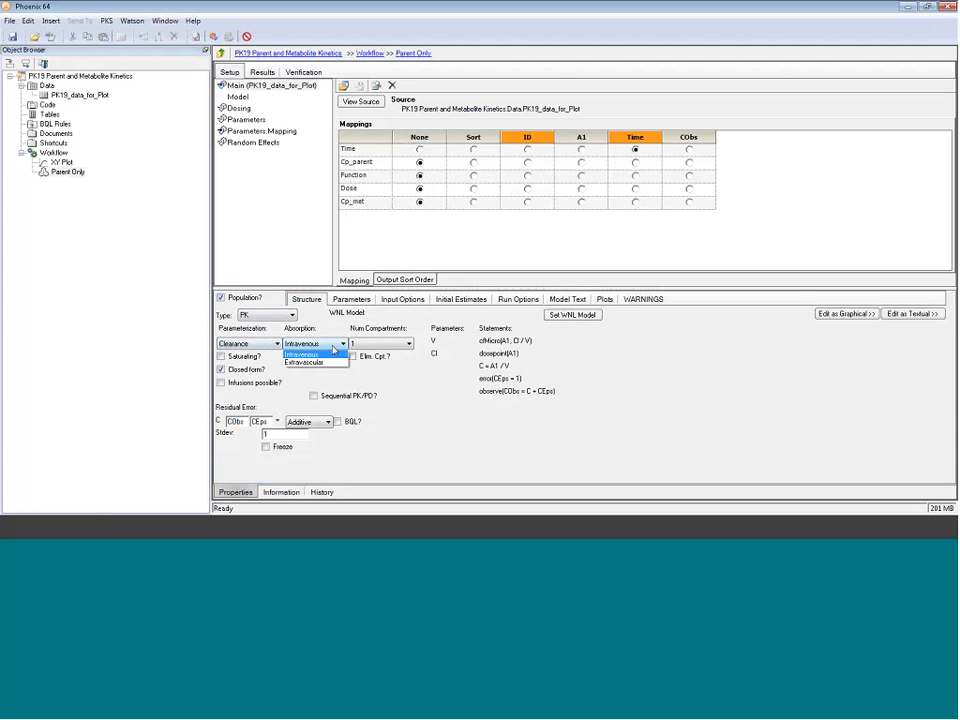
click(328, 346)
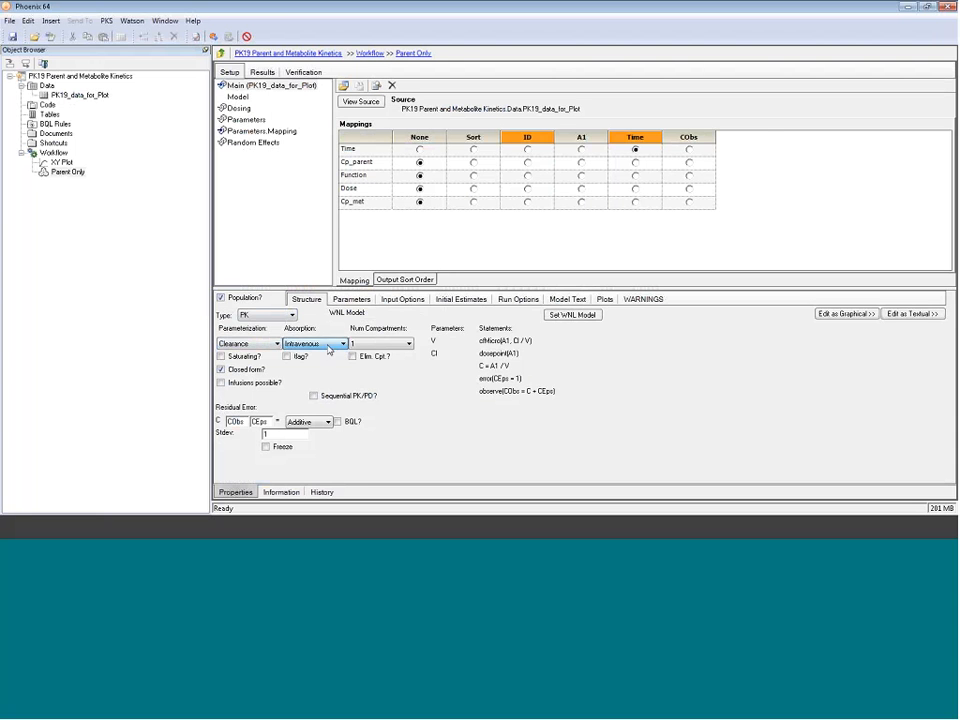
click(221, 383)
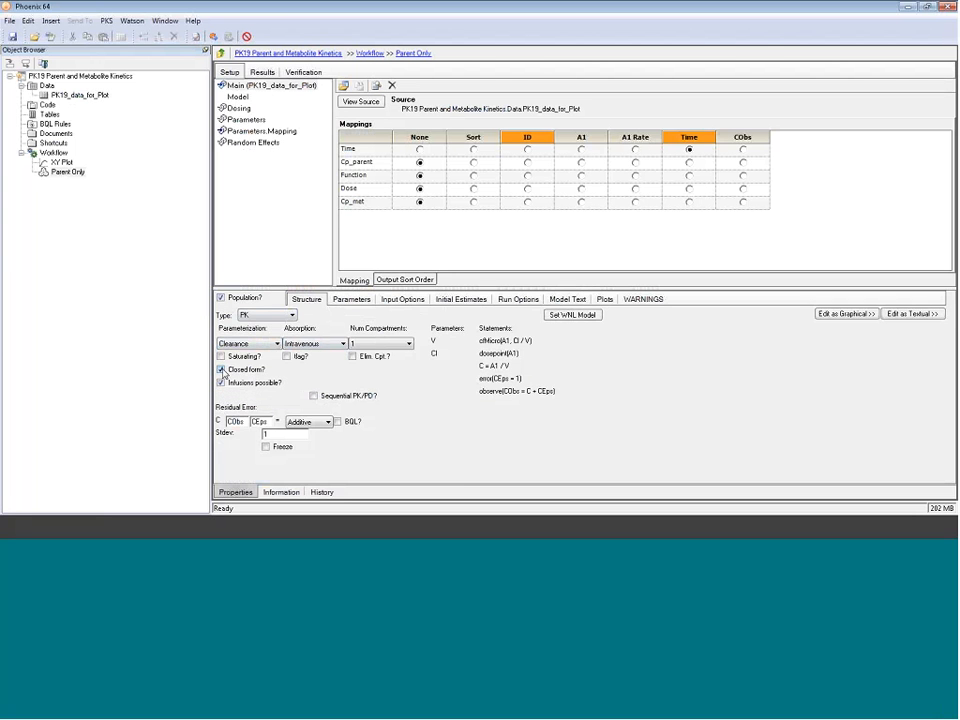
click(221, 369)
click(407, 344)
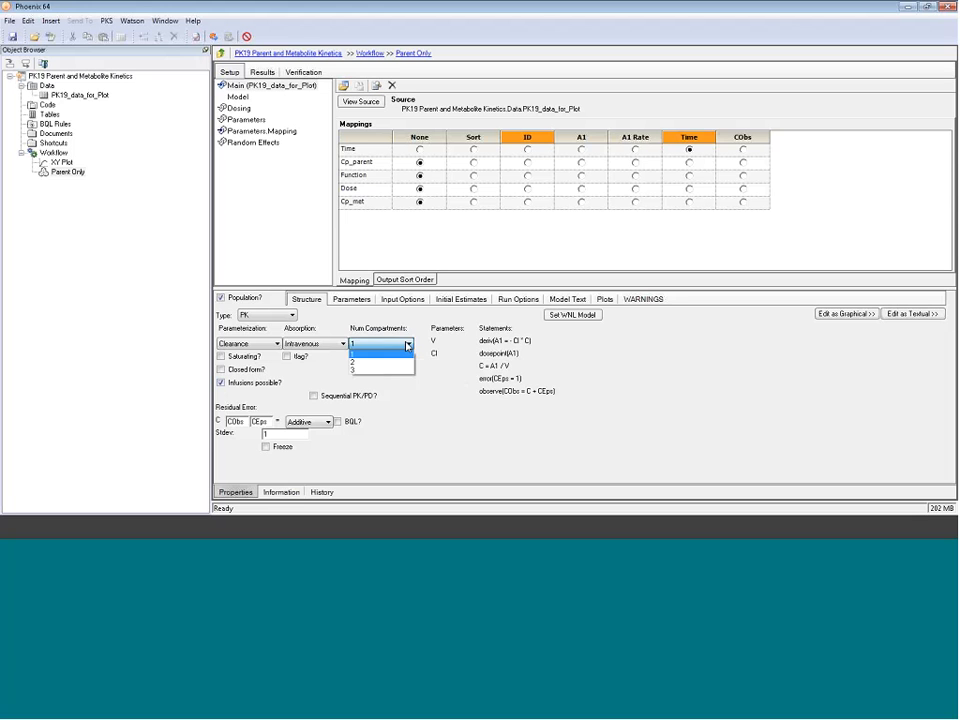
click(394, 364)
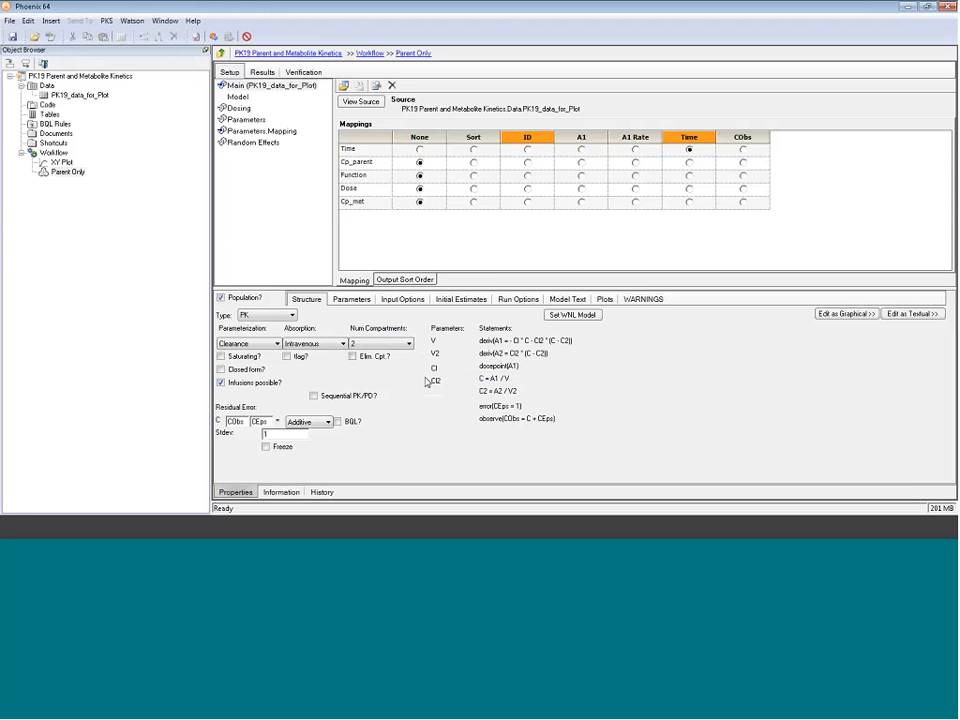
click(222, 357)
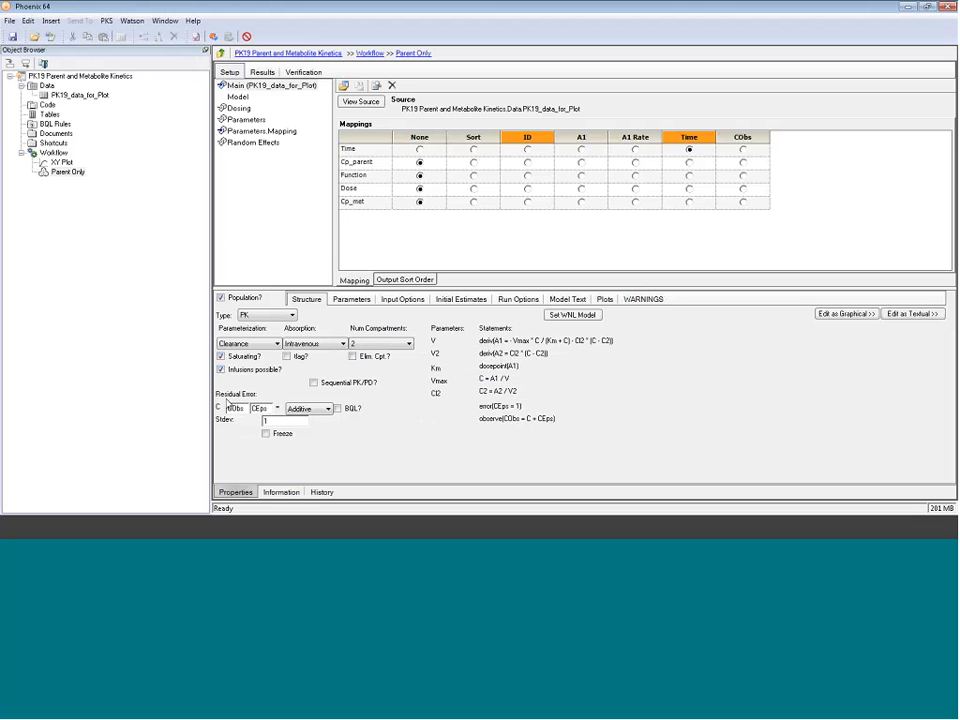
Step: Switch the residual error model from Additive to Power with exponent 0.5
double_click(242, 404)
click(327, 409)
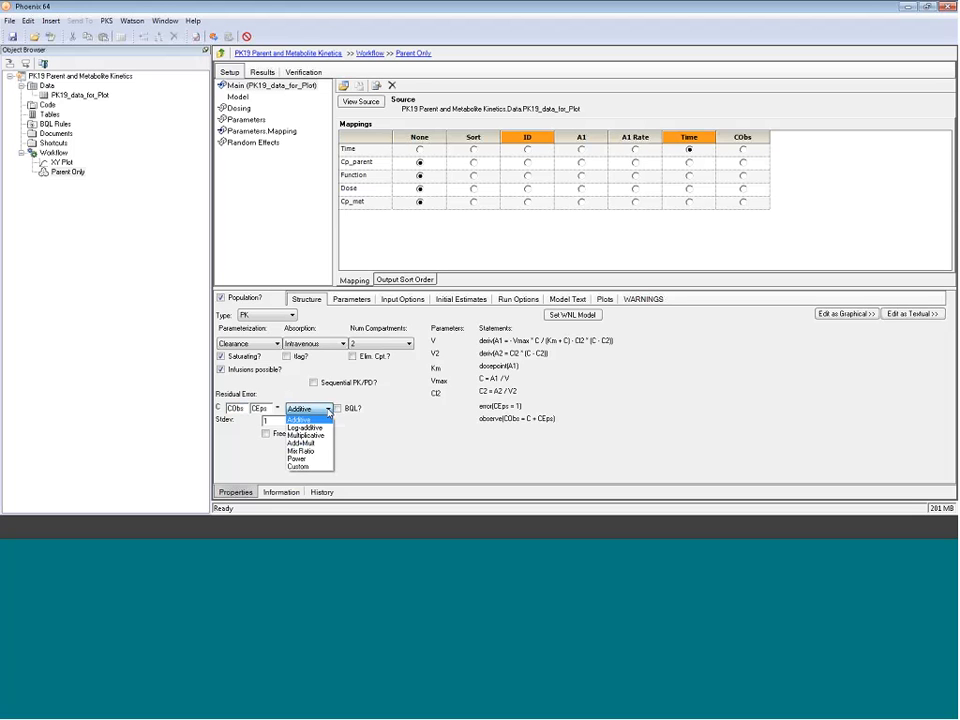
click(305, 458)
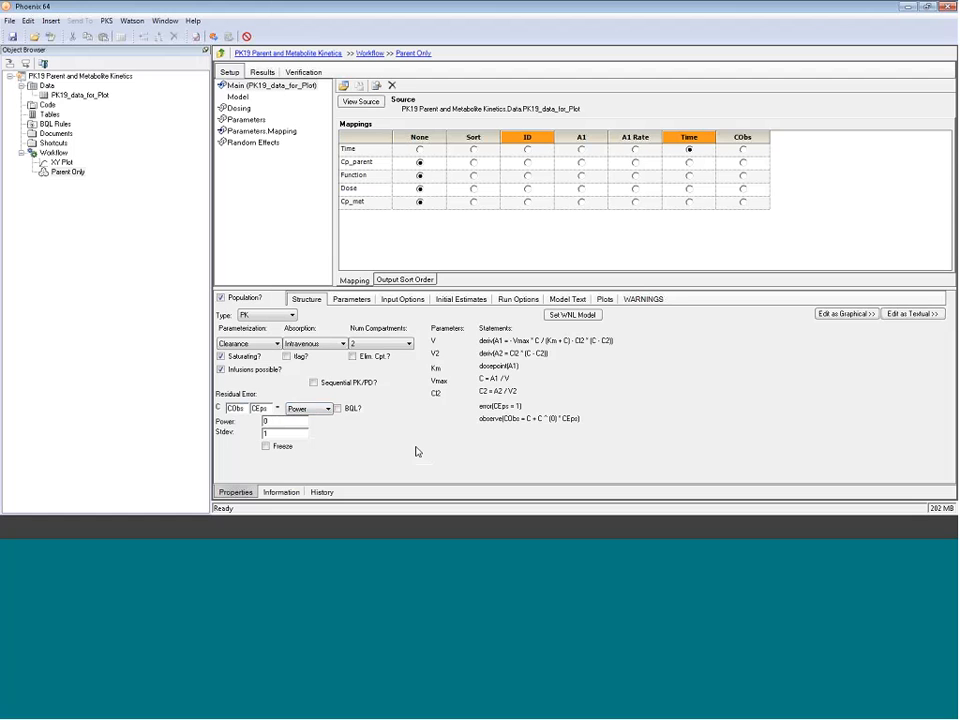
text(.5)
Step: Map Time to Time, Cp_parent to CObs and Dose to ID in the main mappings
click(353, 149)
click(689, 149)
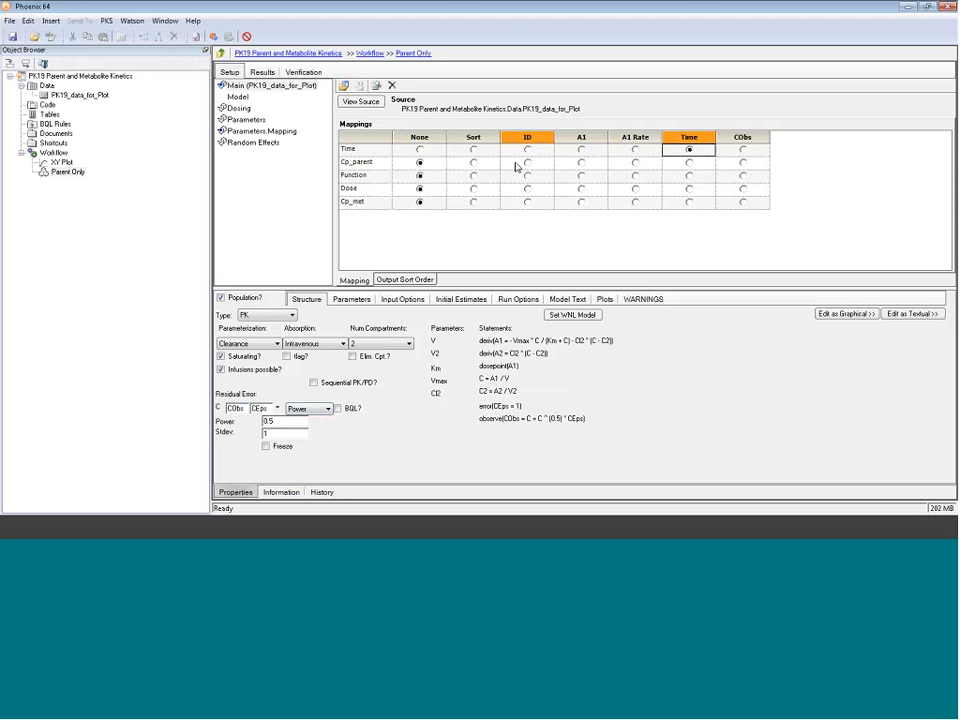
click(362, 163)
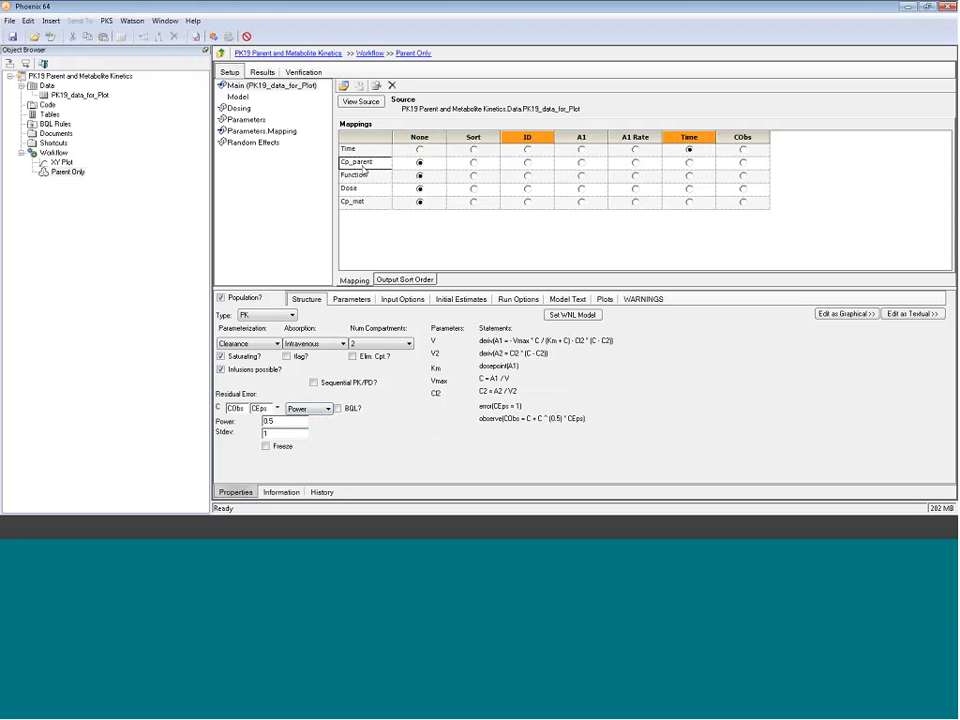
click(742, 162)
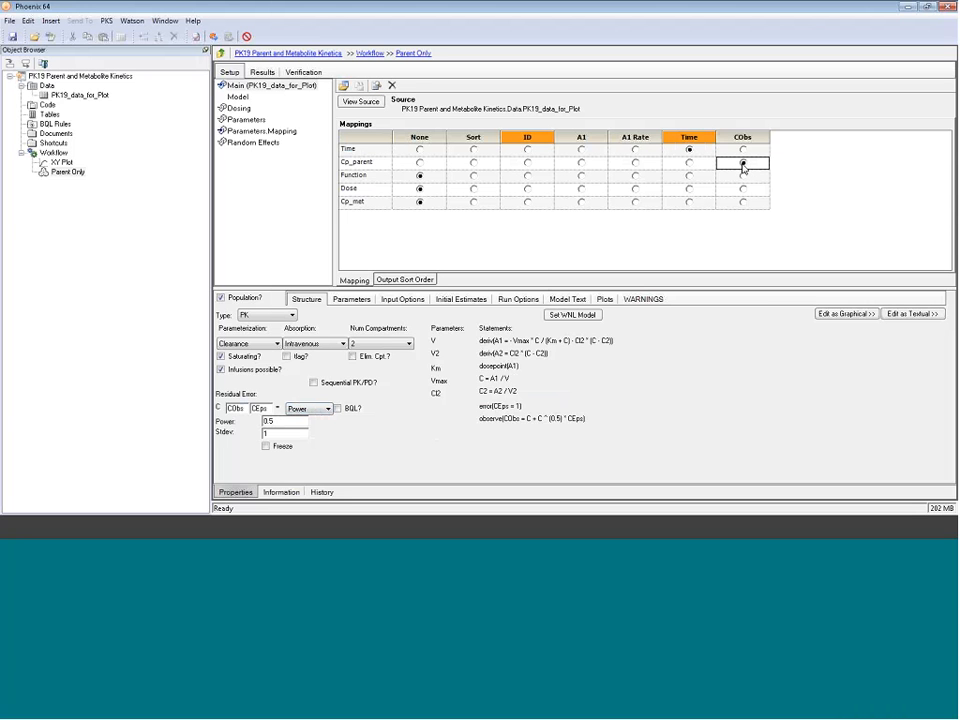
click(743, 166)
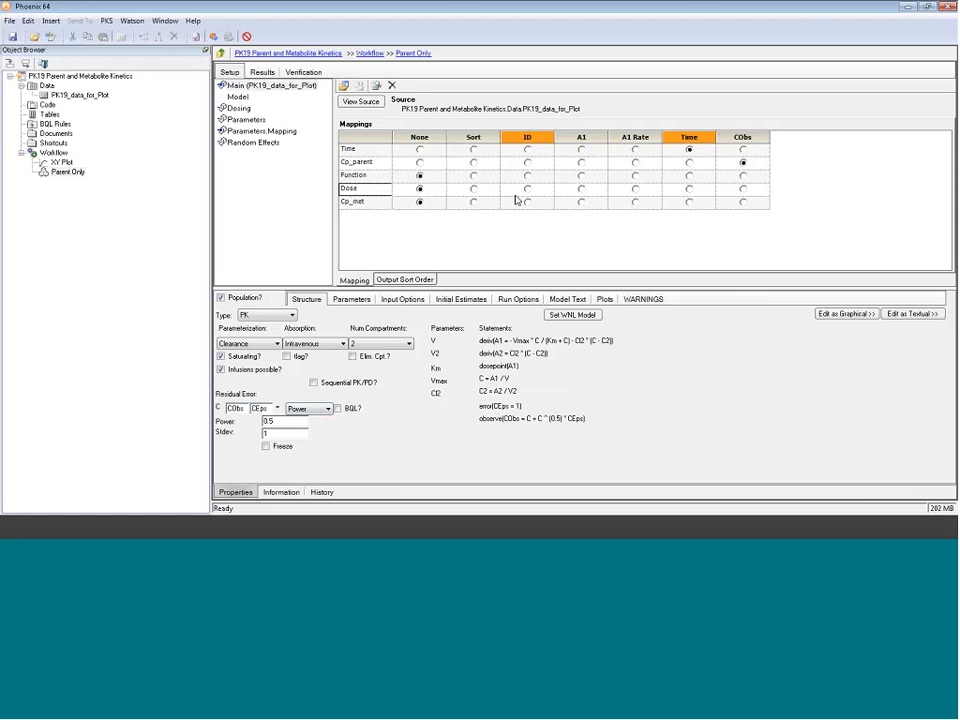
click(526, 189)
Step: Use an internal dosing worksheet and enter the first dose: A1 10, rate 2, time 0
click(240, 108)
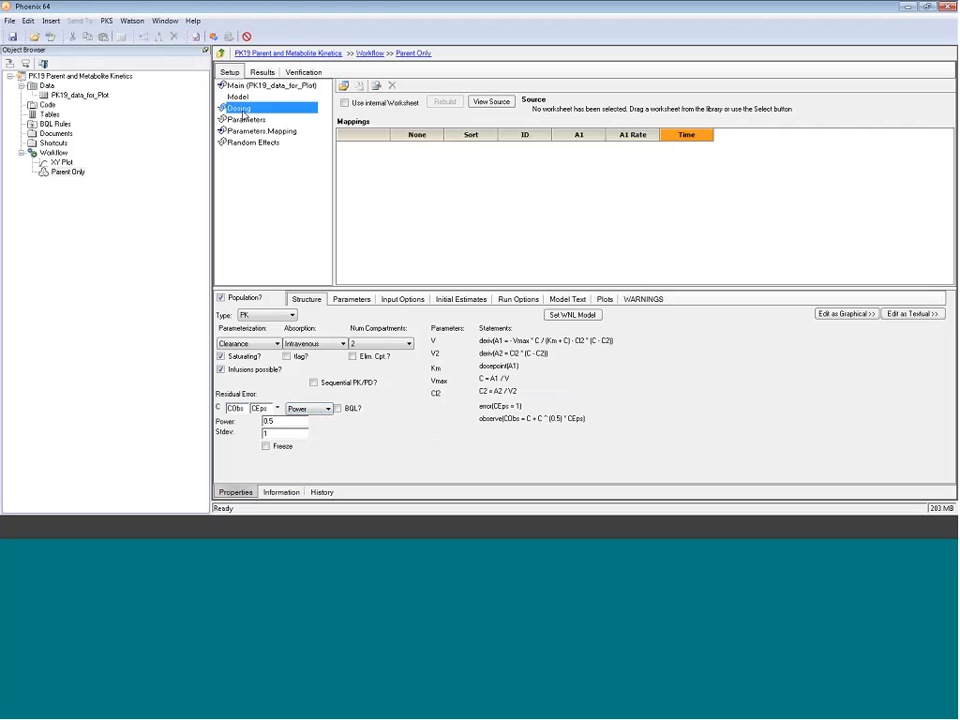
click(345, 103)
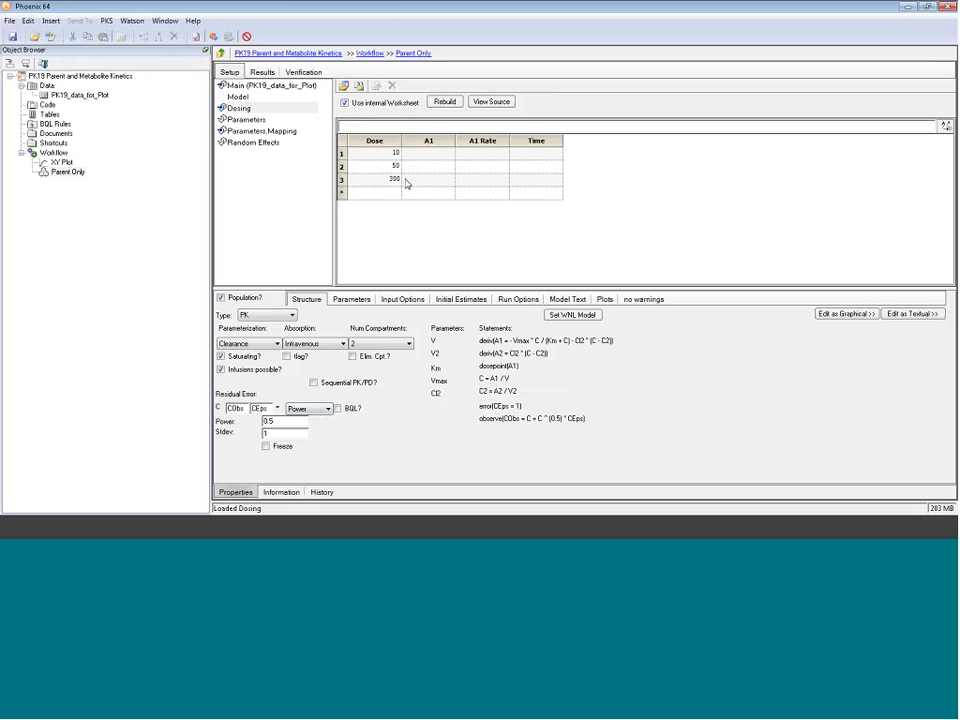
drag(368, 151, 386, 180)
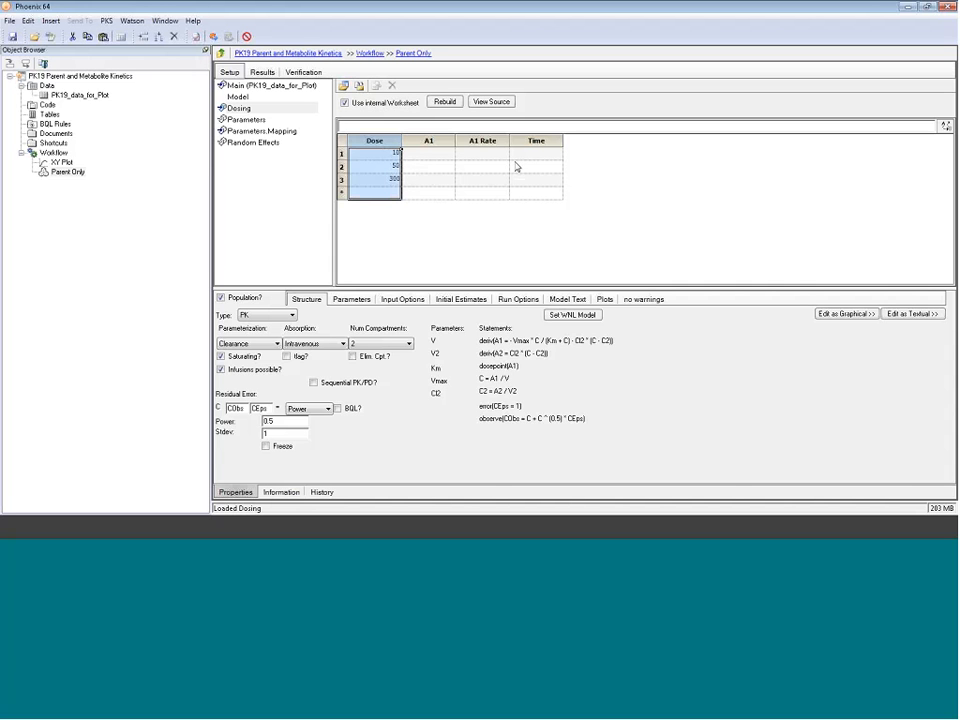
click(433, 153)
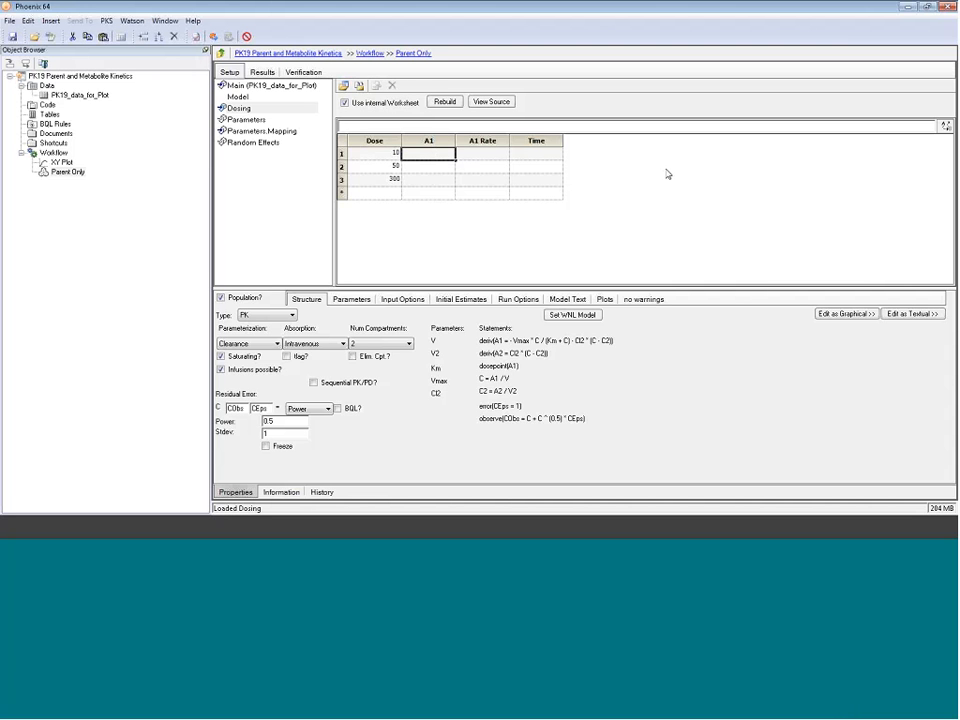
text(10)
key(Return)
key(Tab)
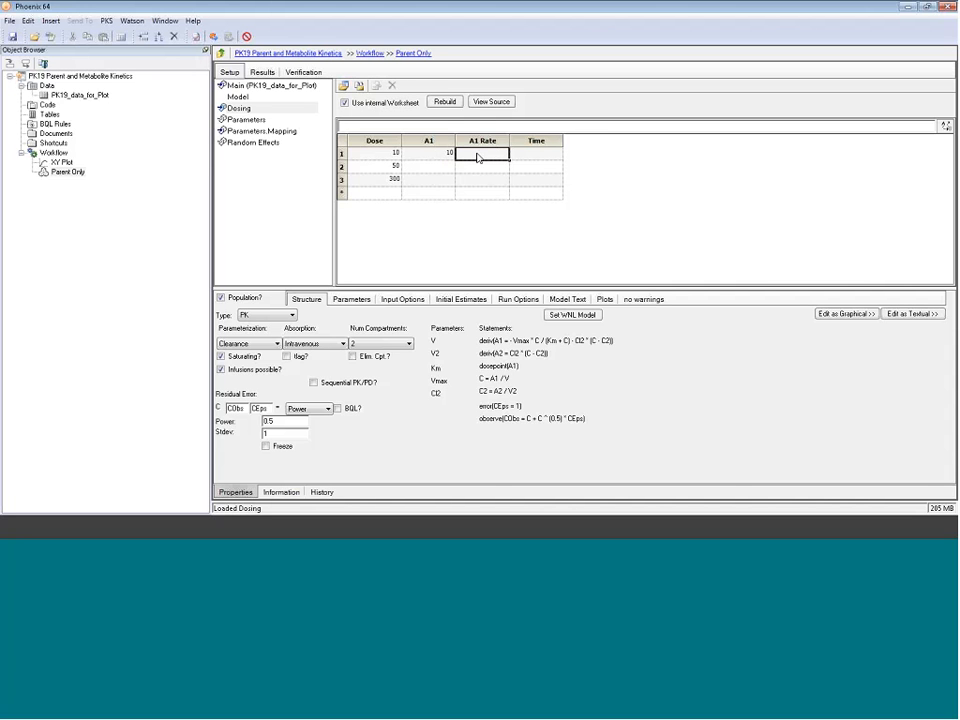
text(2)
key(Tab)
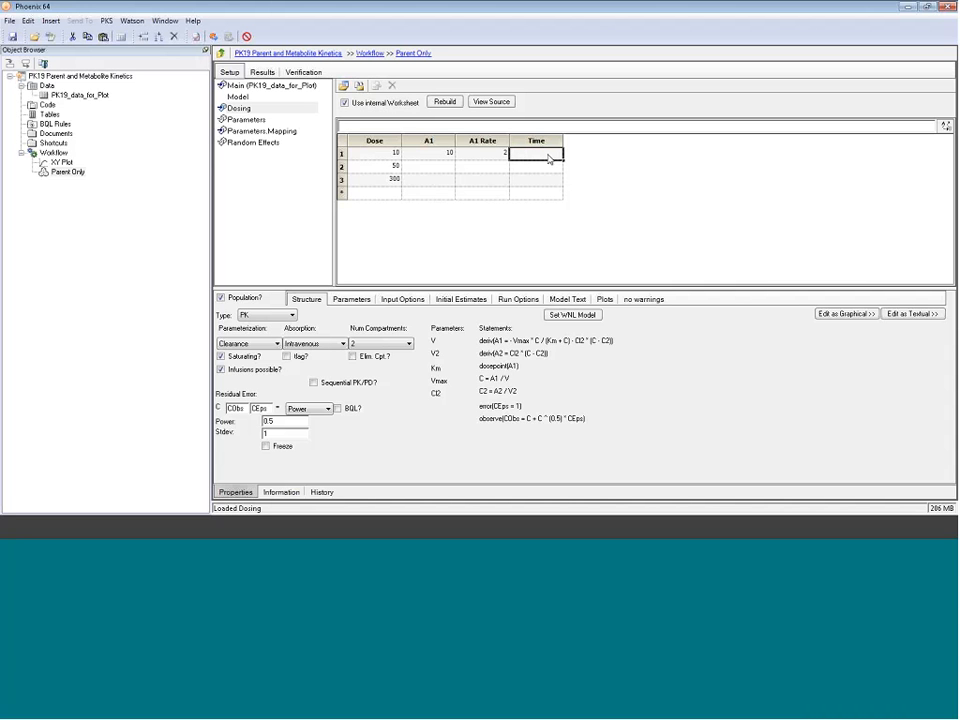
text(0)
click(444, 170)
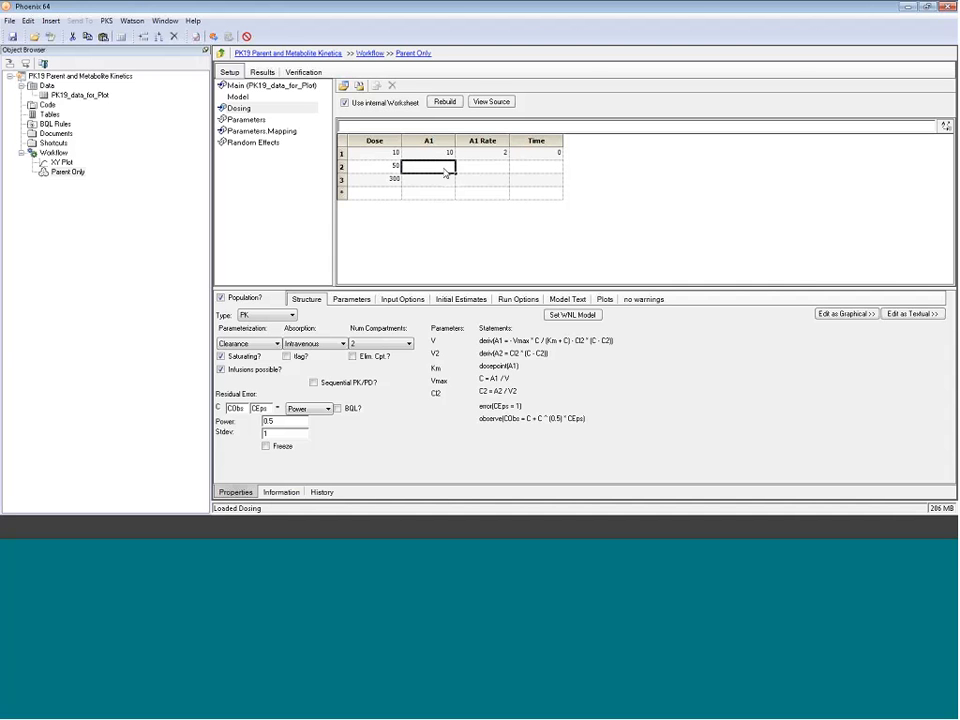
Step: Enter the remaining doses: A1 50 at rate 10 and A1 300 at rate 60, both at time 0
text(50)
key(Tab)
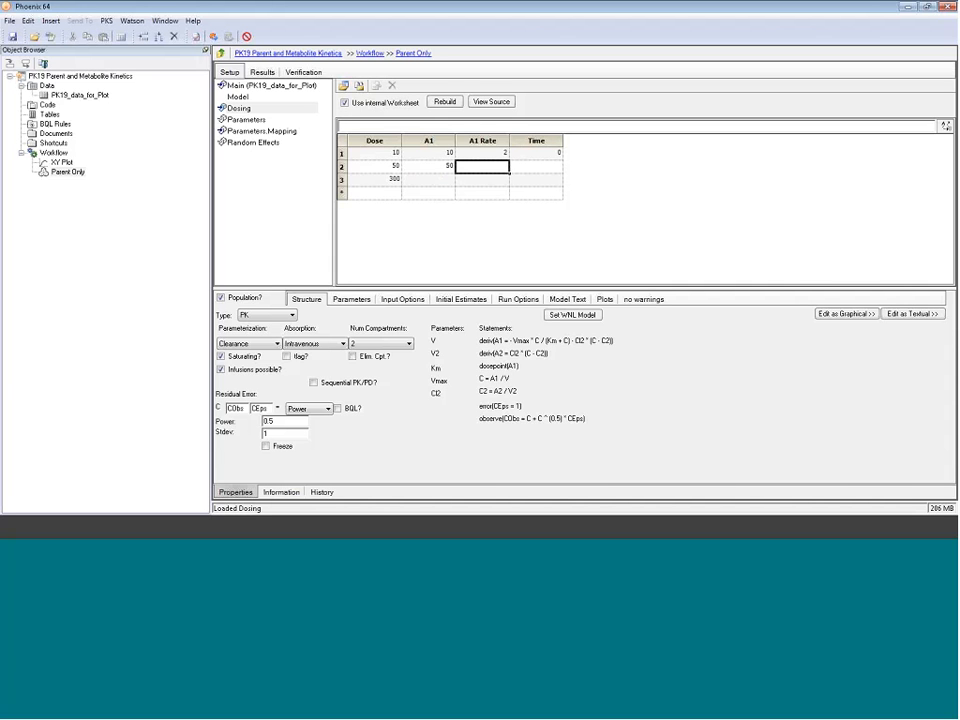
text(10)
key(Tab)
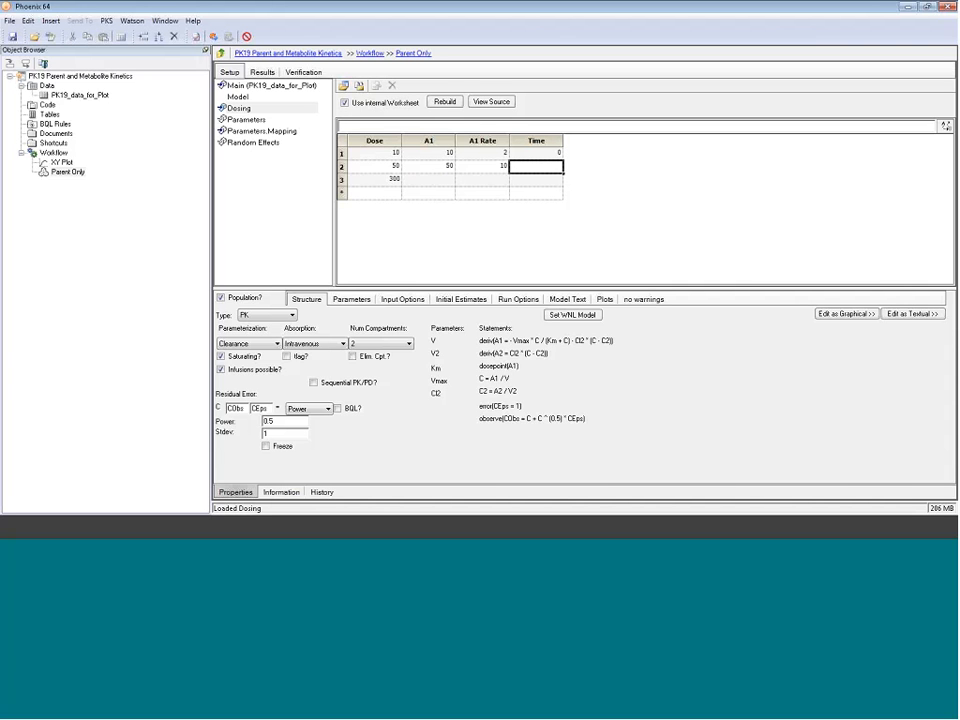
text(0)
key(Return)
text(300)
key(Tab)
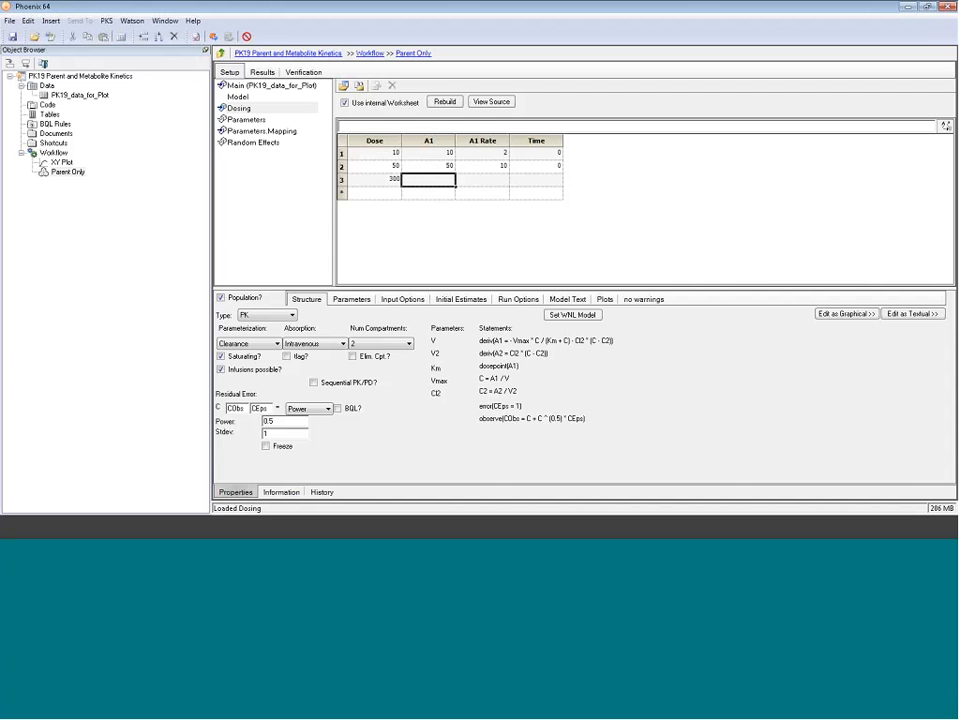
text(300)
key(Tab)
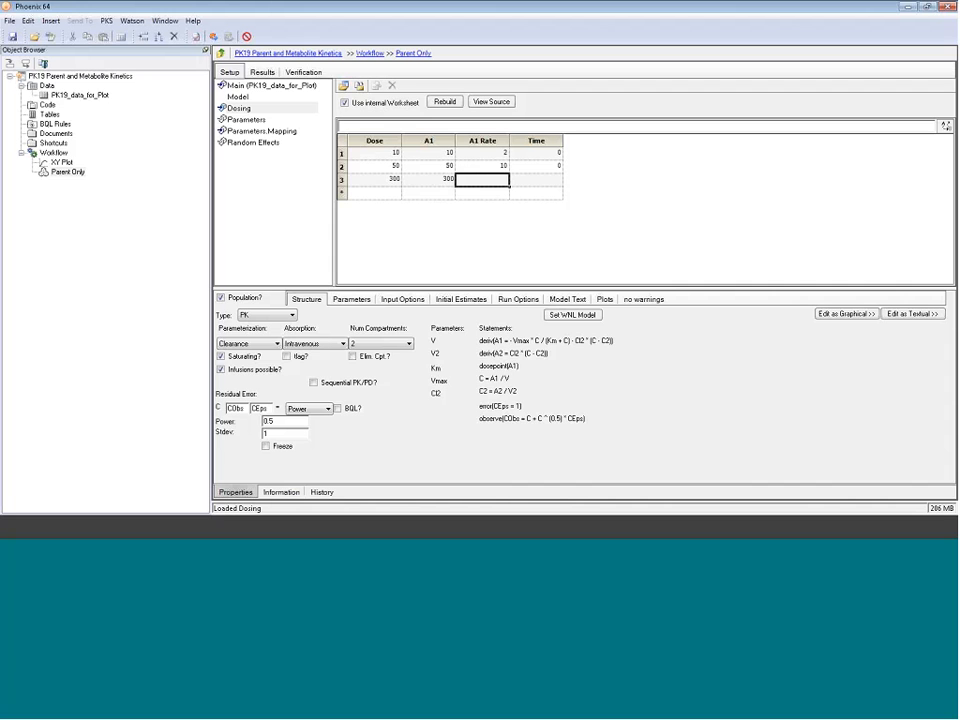
text(60)
key(Tab)
text(0)
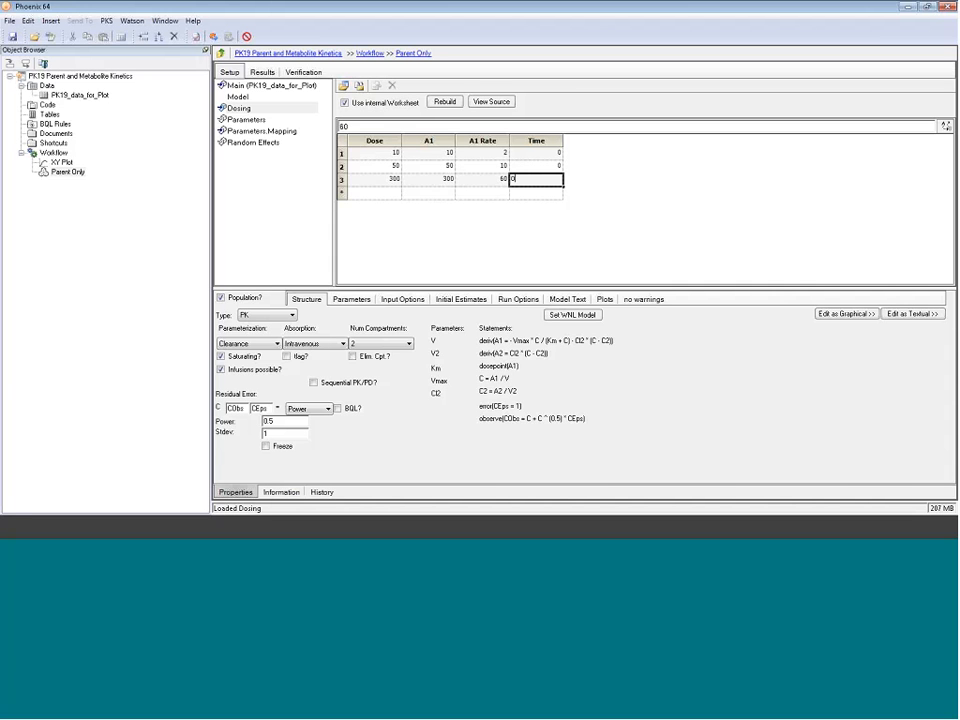
key(Up)
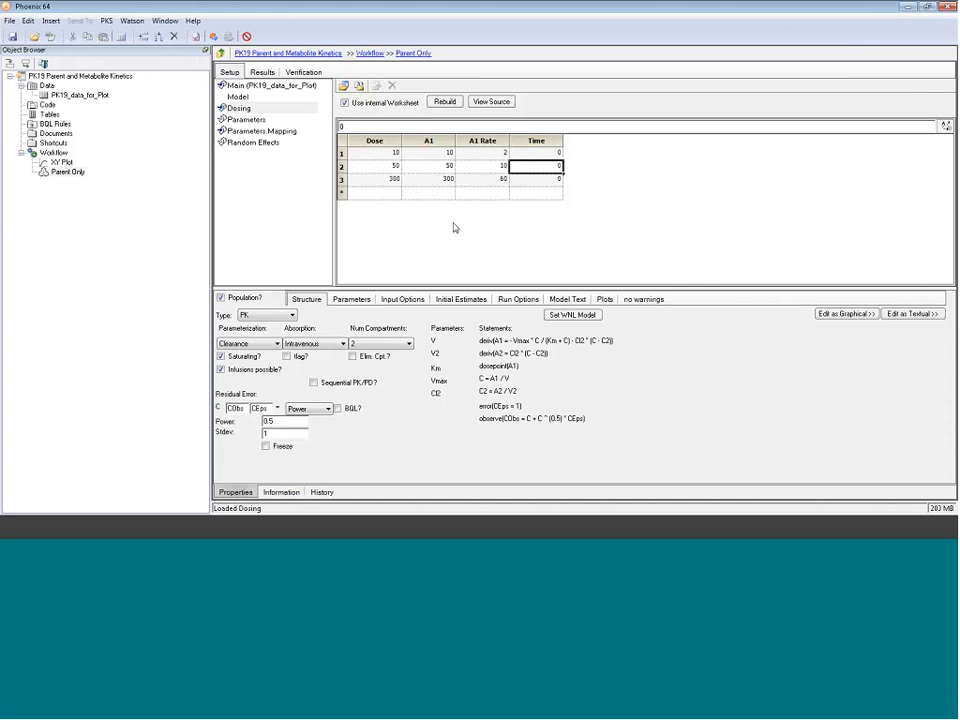
drag(479, 291, 477, 276)
Step: Preview initial estimates over simulated time 300 with all doses overlaid, briefly toggling the log axis
click(474, 283)
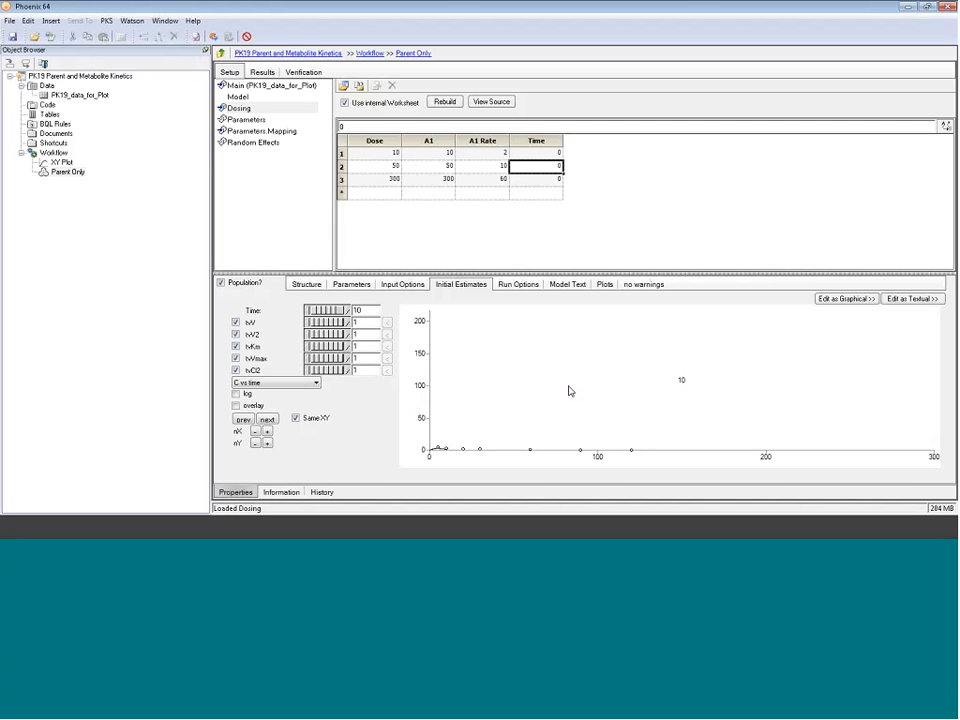
click(352, 324)
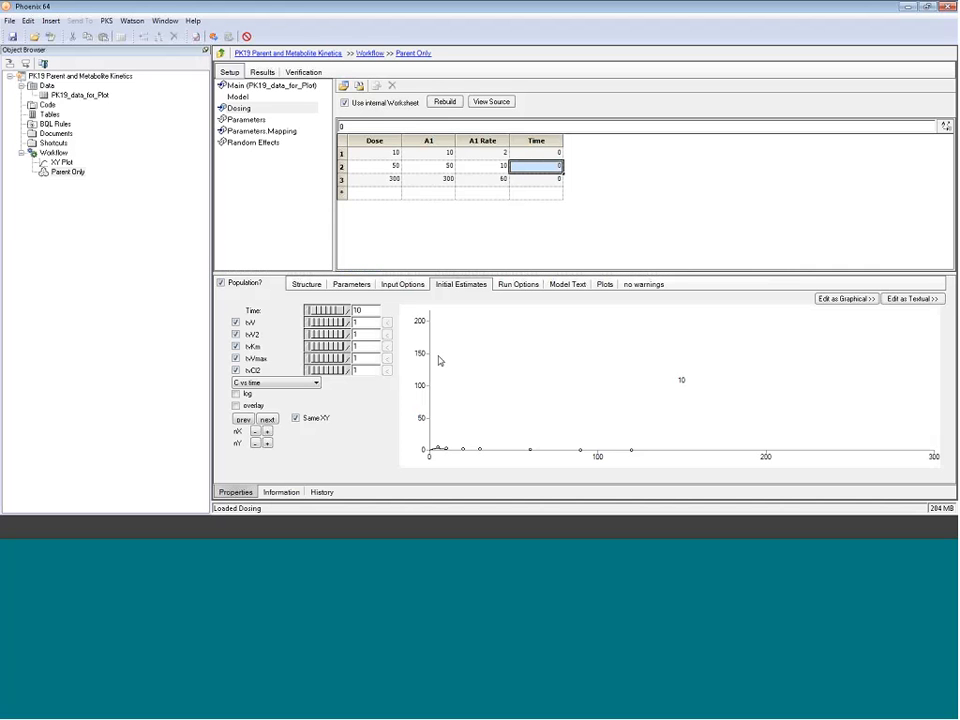
key(shift+Tab)
text(300)
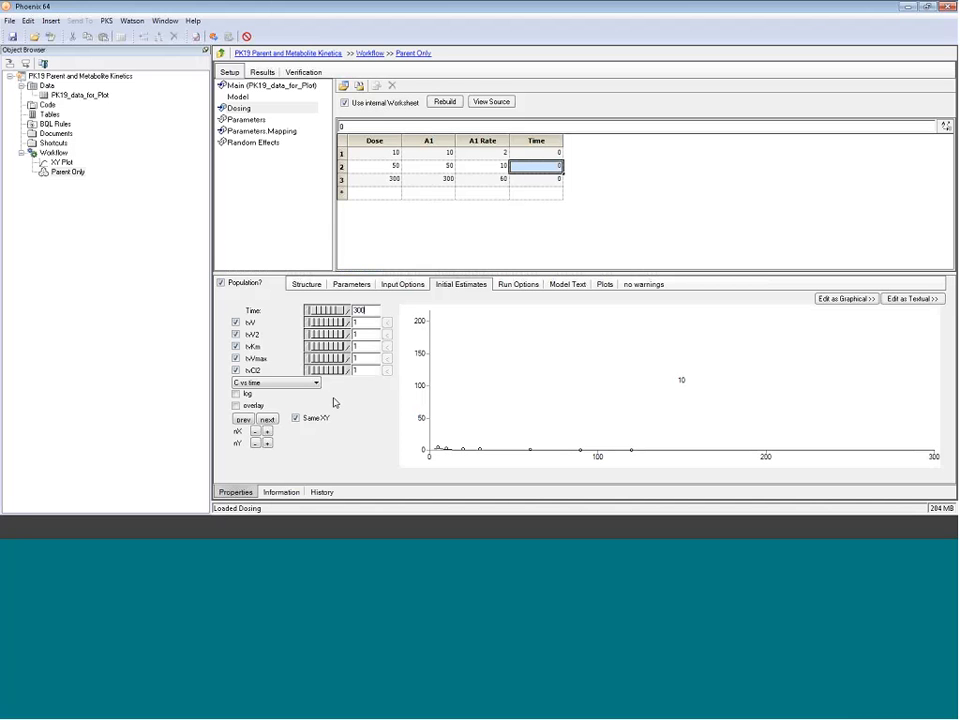
click(236, 406)
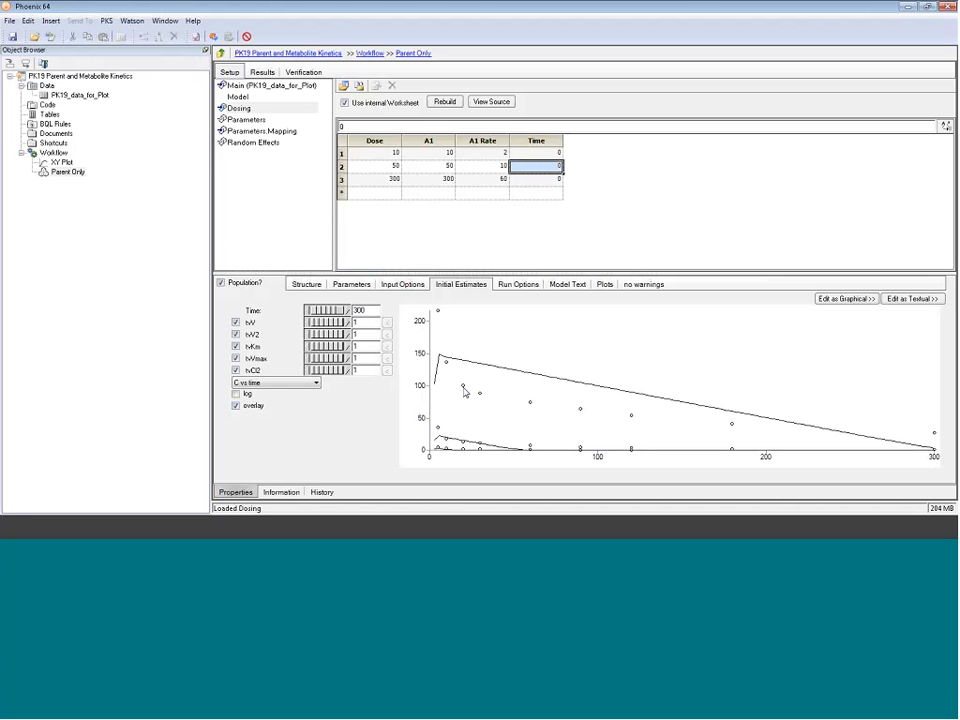
click(237, 394)
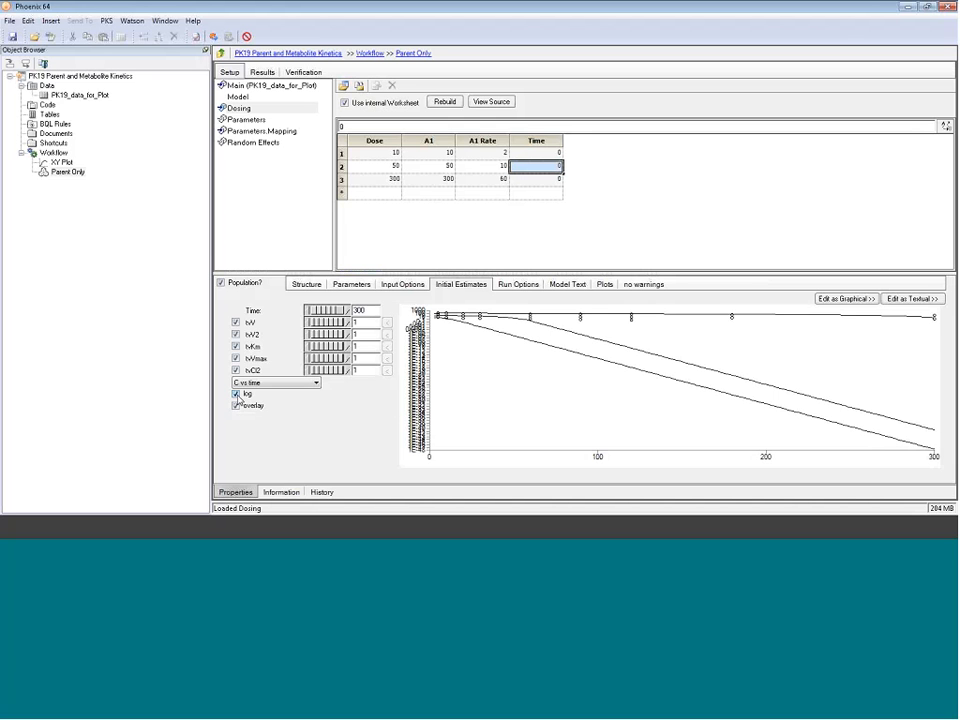
click(237, 394)
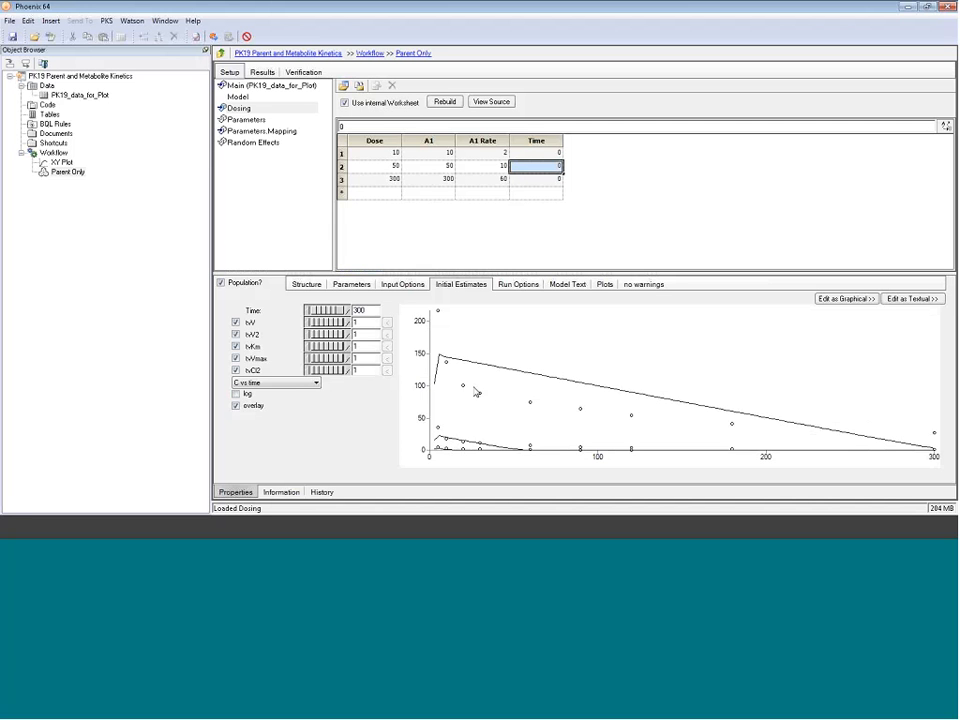
Step: Set tvV to 1.4, tvKm to 15 and tvCl2 to 0.1, then show the curves on a log axis
click(366, 323)
text(.4)
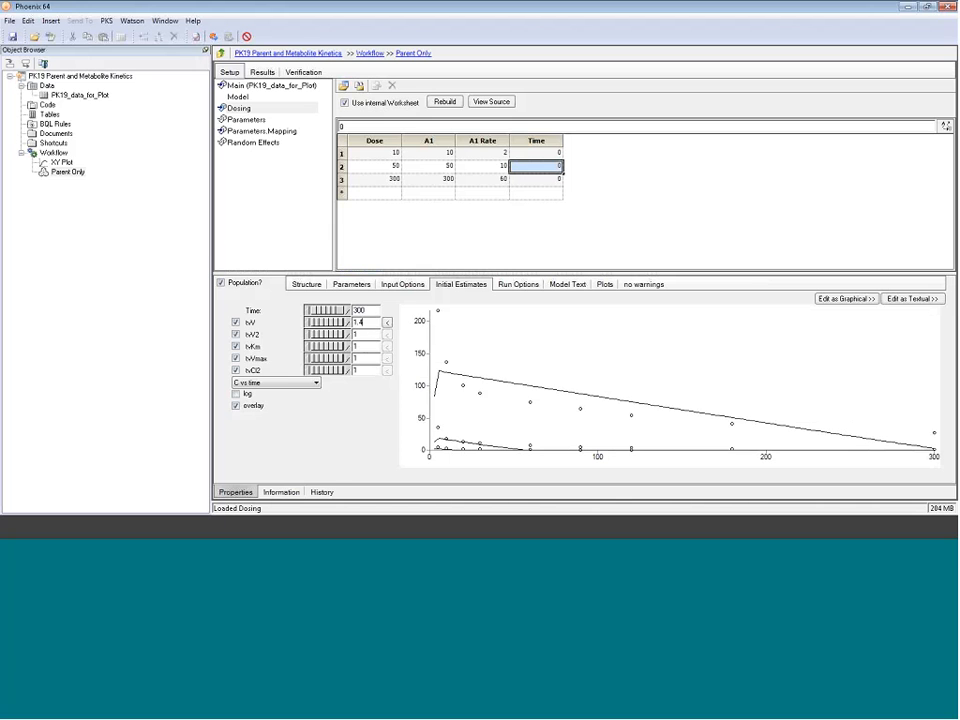
double_click(364, 347)
text(15)
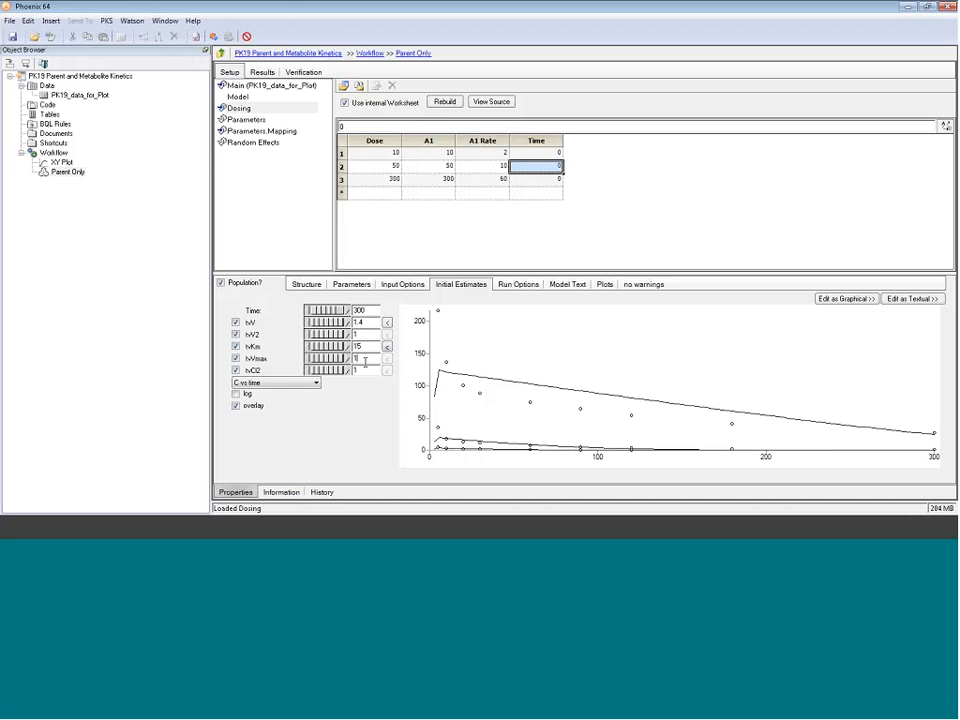
click(352, 370)
text(0.1)
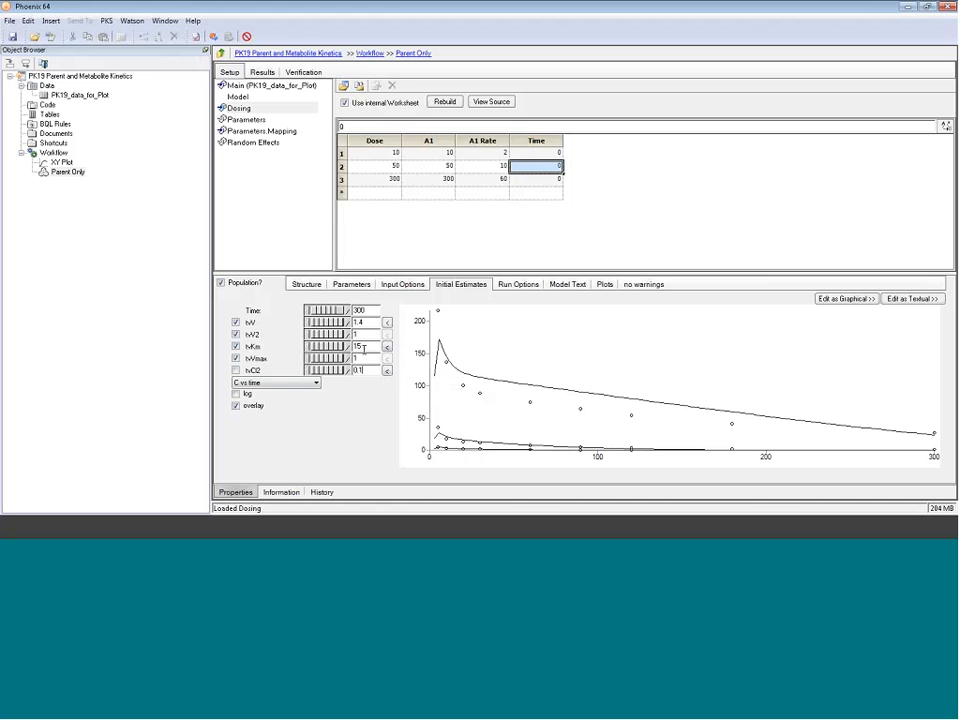
click(236, 393)
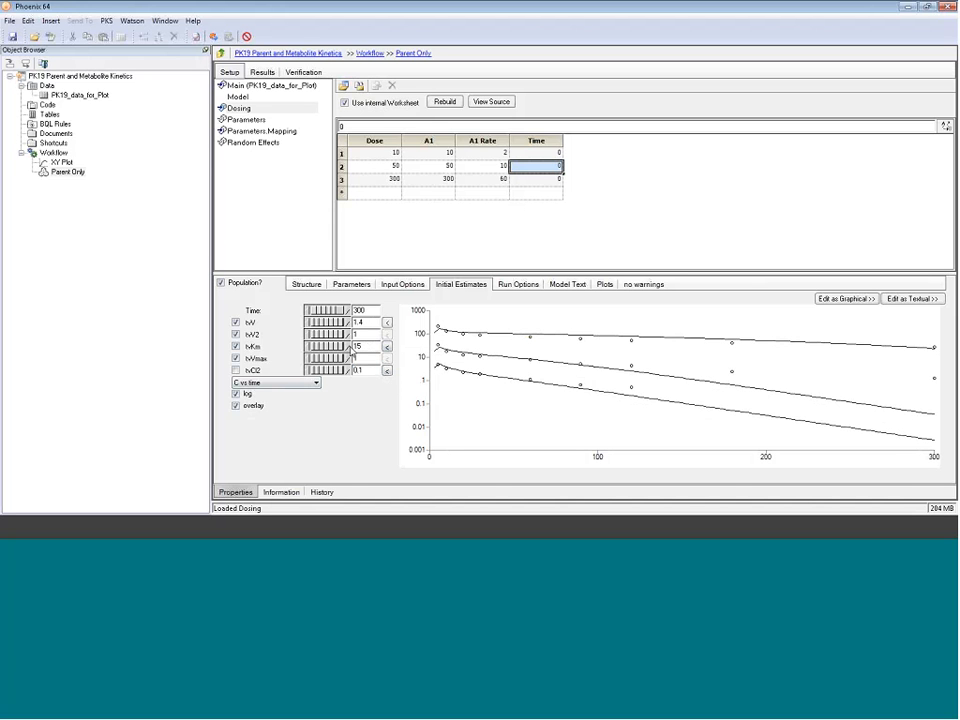
Step: Change the tvKm estimate to 25 and tvV2 to 2
drag(350, 346, 352, 349)
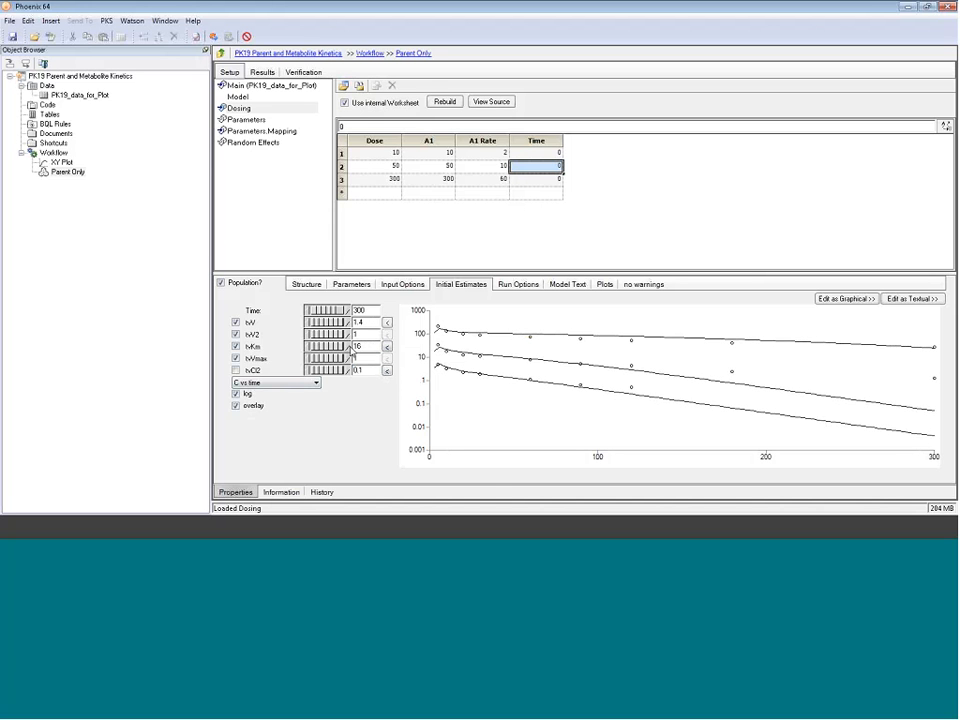
double_click(356, 346)
text(25)
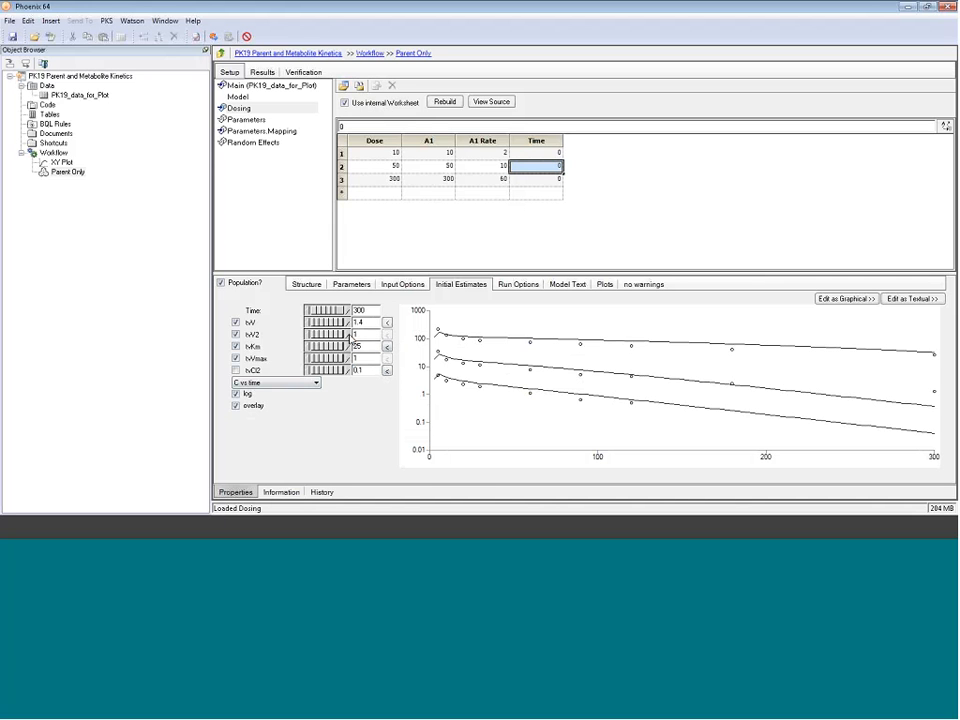
drag(359, 335, 346, 335)
text(2)
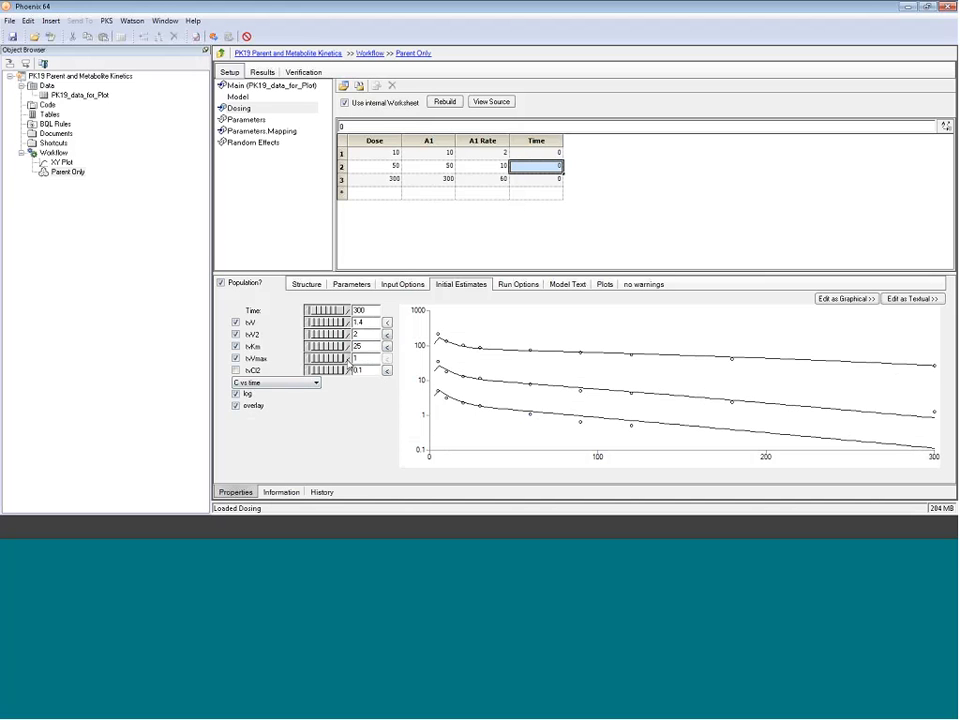
Step: Raise tvVmax to 1.2 and copy the tvV and tvKm values into the initial estimates
click(348, 360)
click(348, 362)
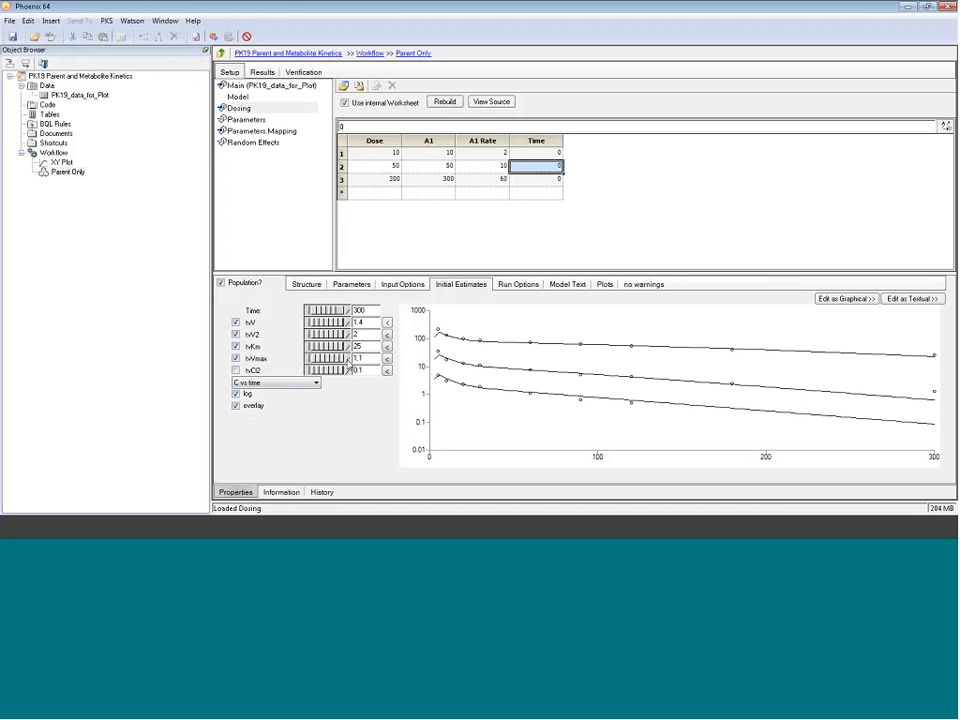
click(347, 361)
click(347, 360)
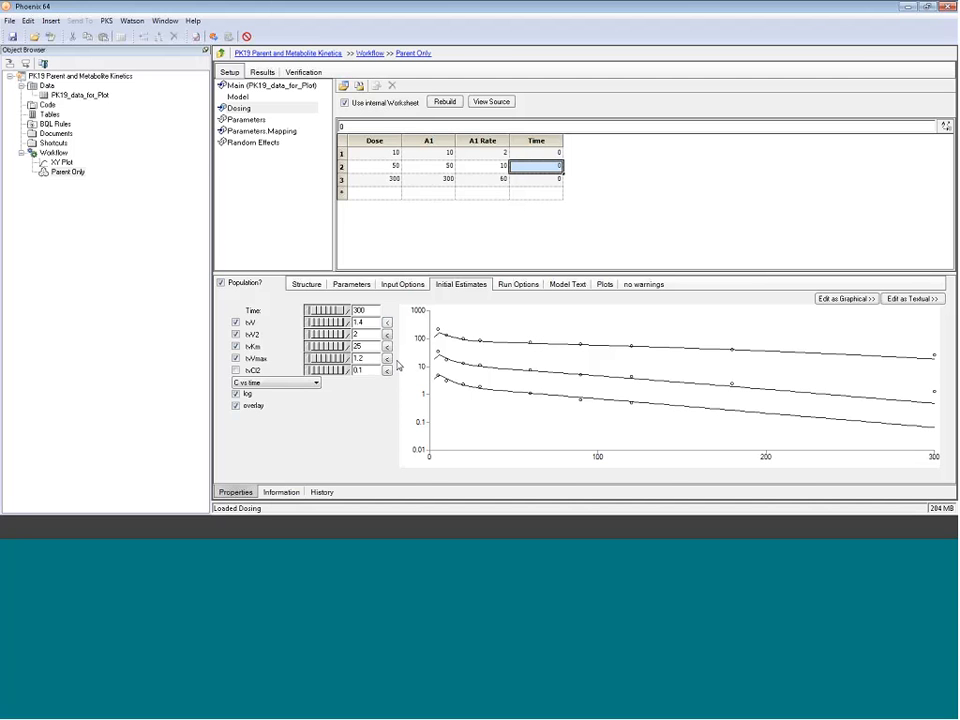
click(386, 326)
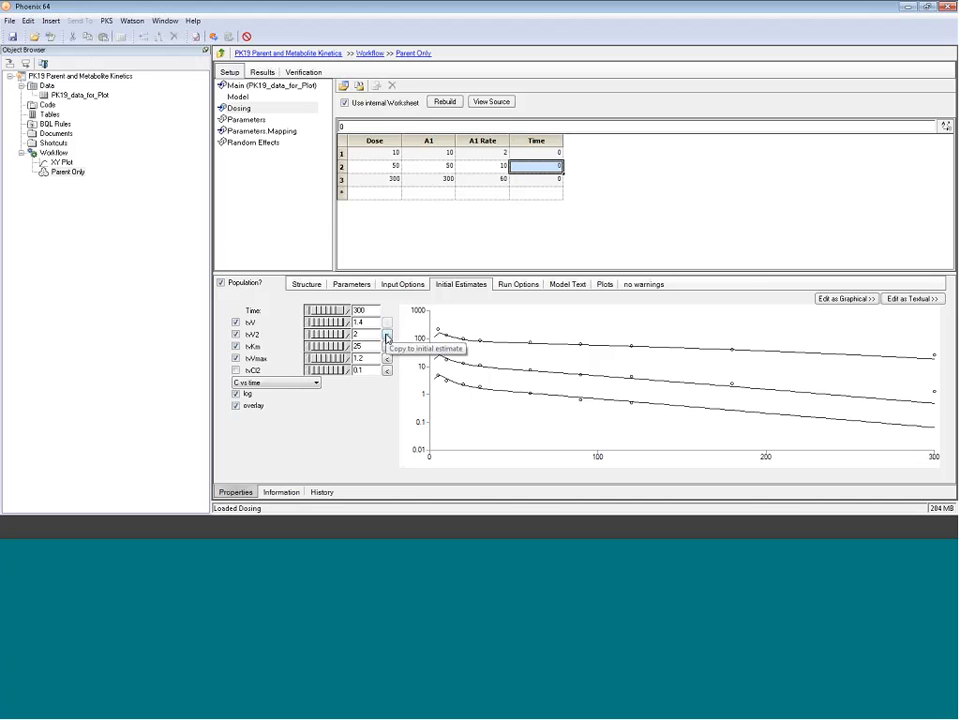
click(386, 347)
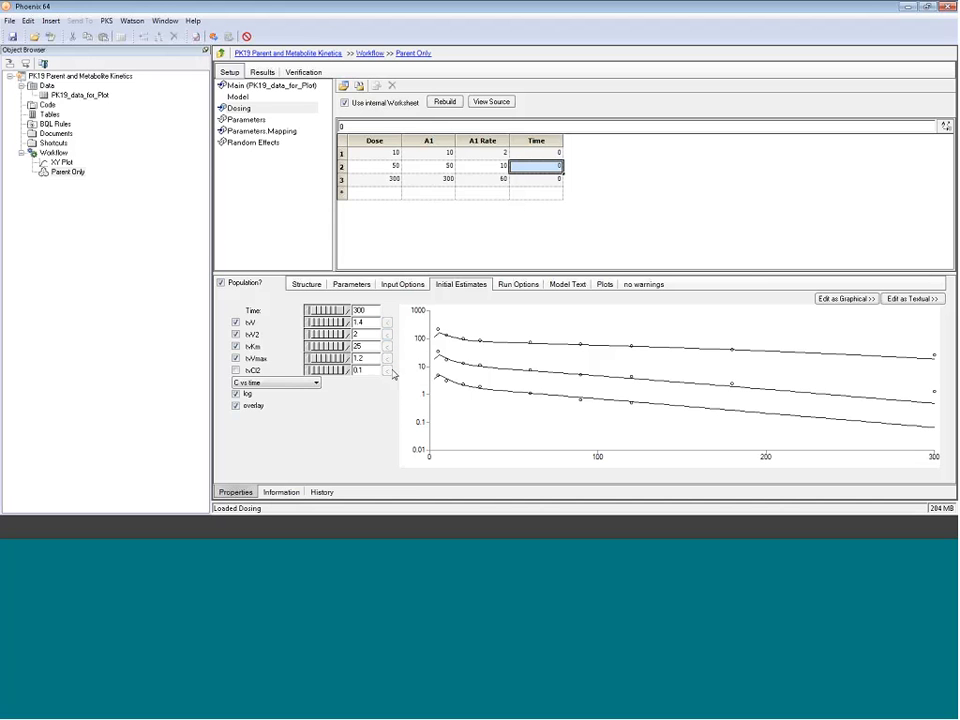
Step: In Run Options, check the program version under Help > About, then set the method to Naive pooled
click(519, 289)
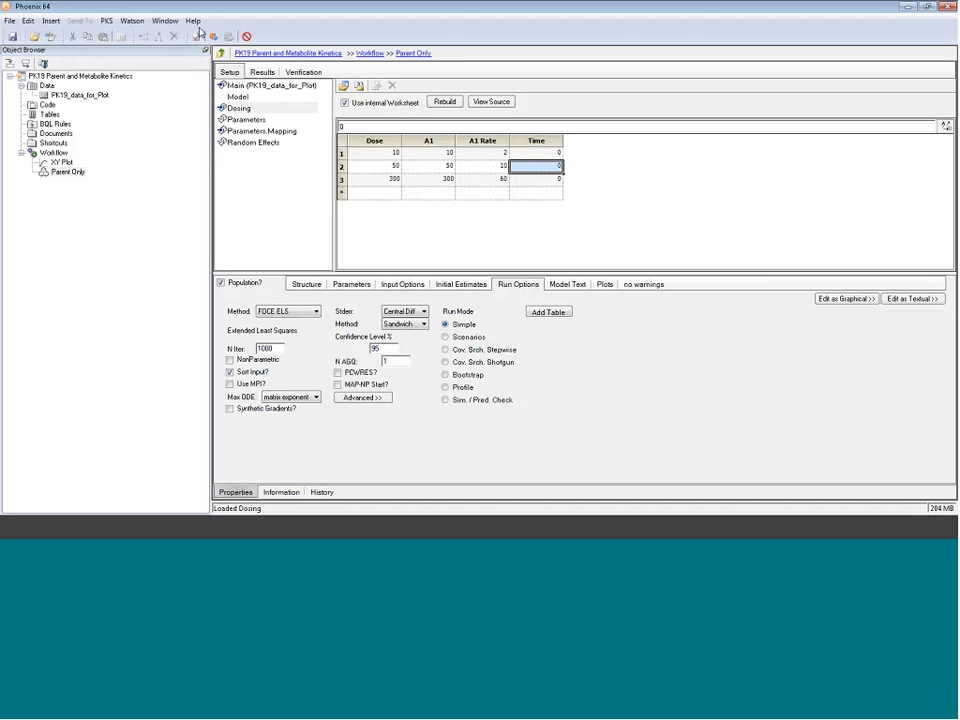
click(193, 20)
click(254, 113)
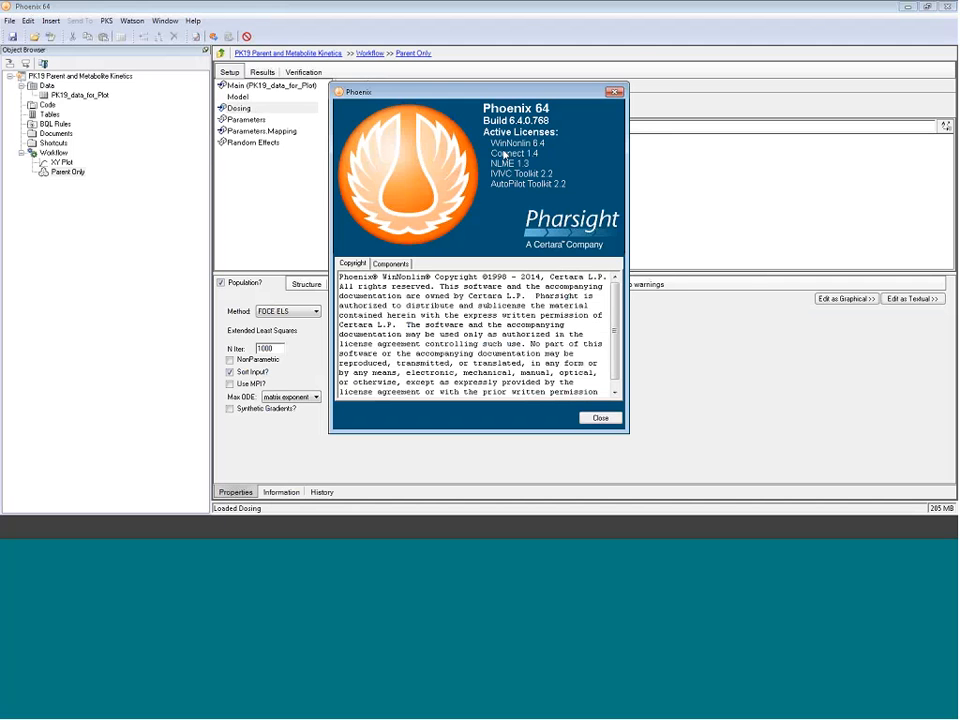
click(614, 92)
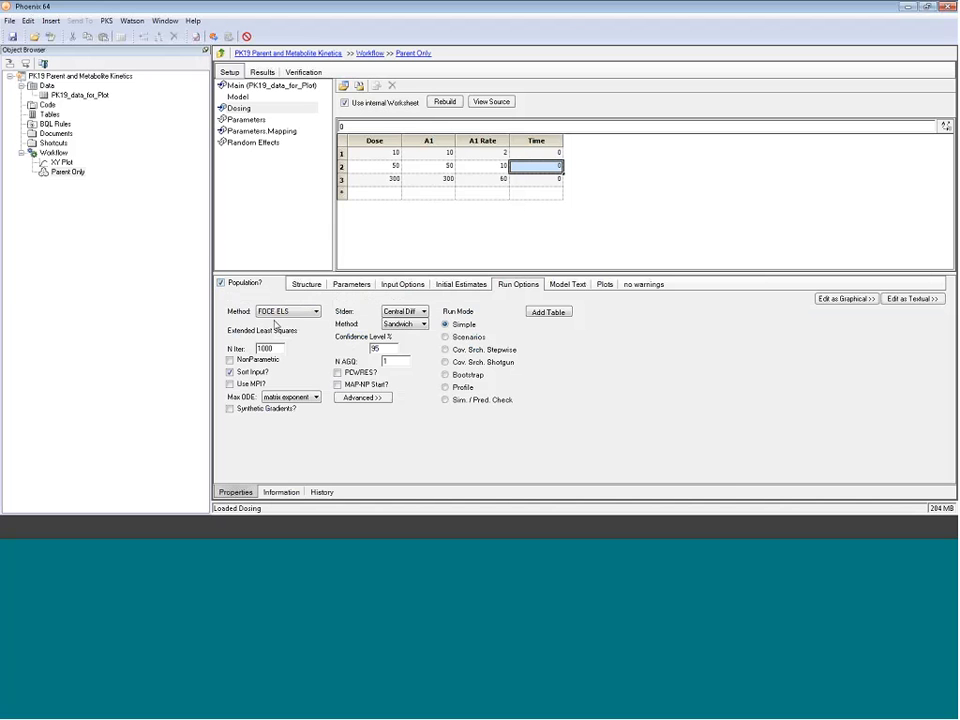
click(302, 312)
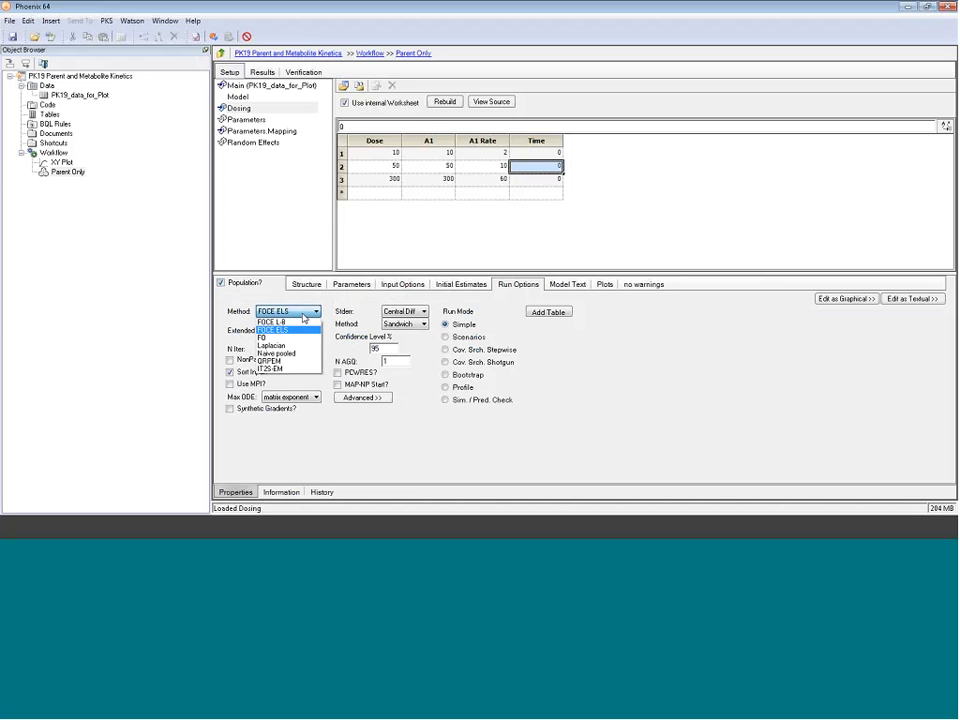
click(276, 353)
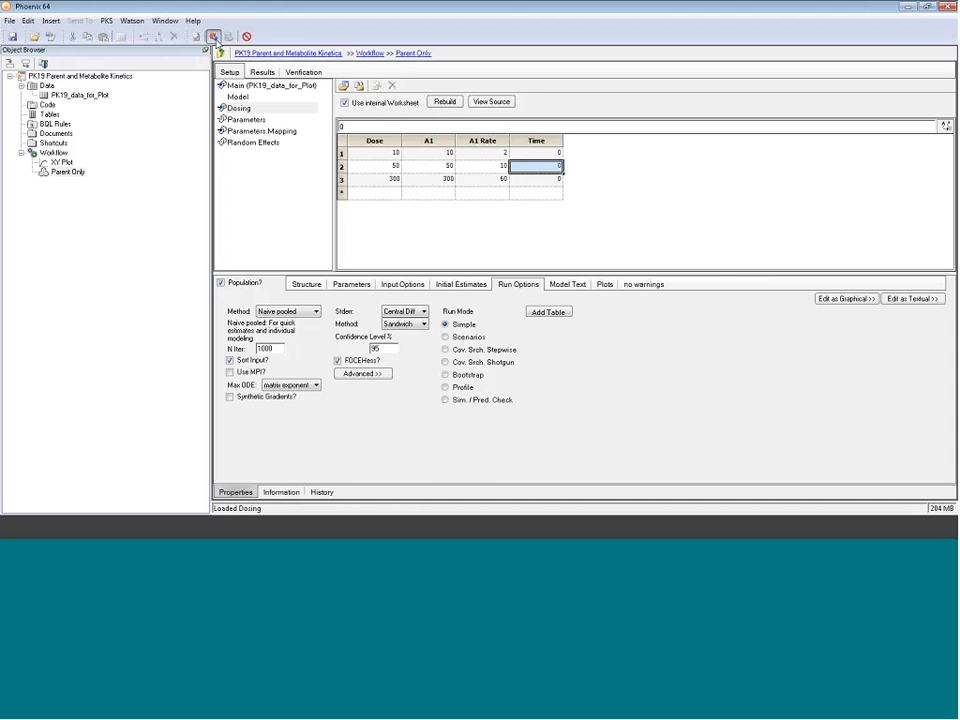
Step: Execute the Naive pooled fit of Parent Only and display the Theta estimates table
click(213, 36)
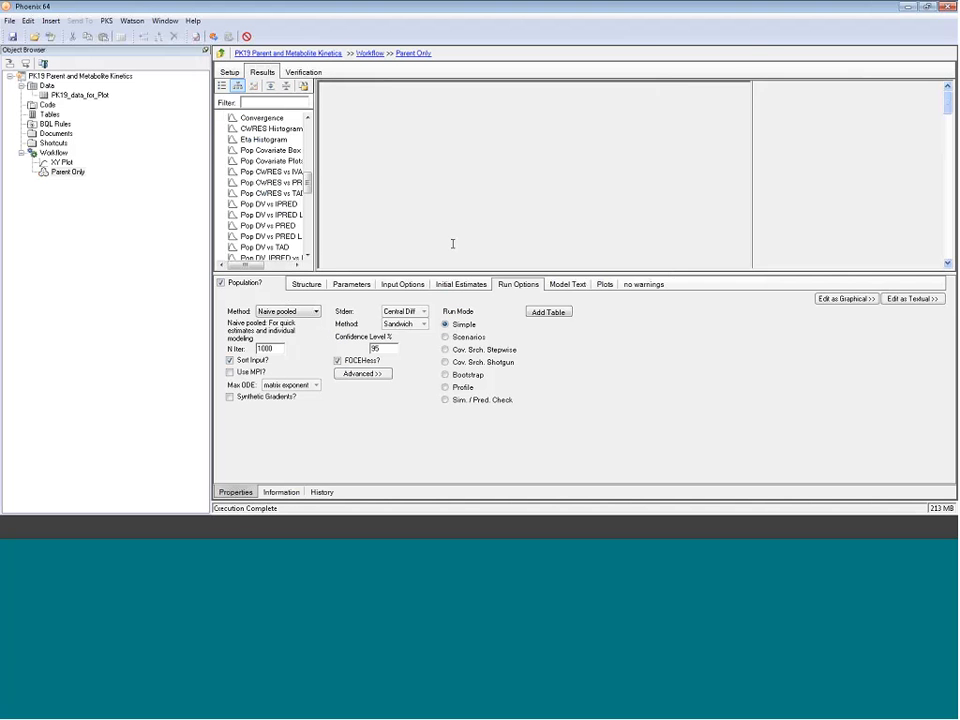
drag(309, 183, 309, 156)
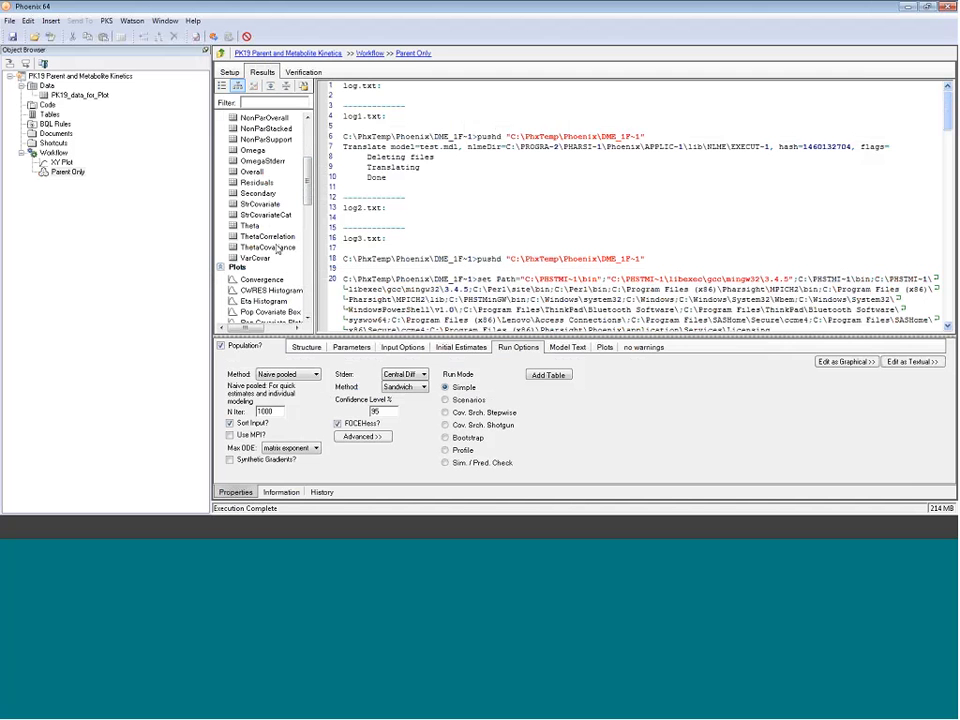
click(249, 225)
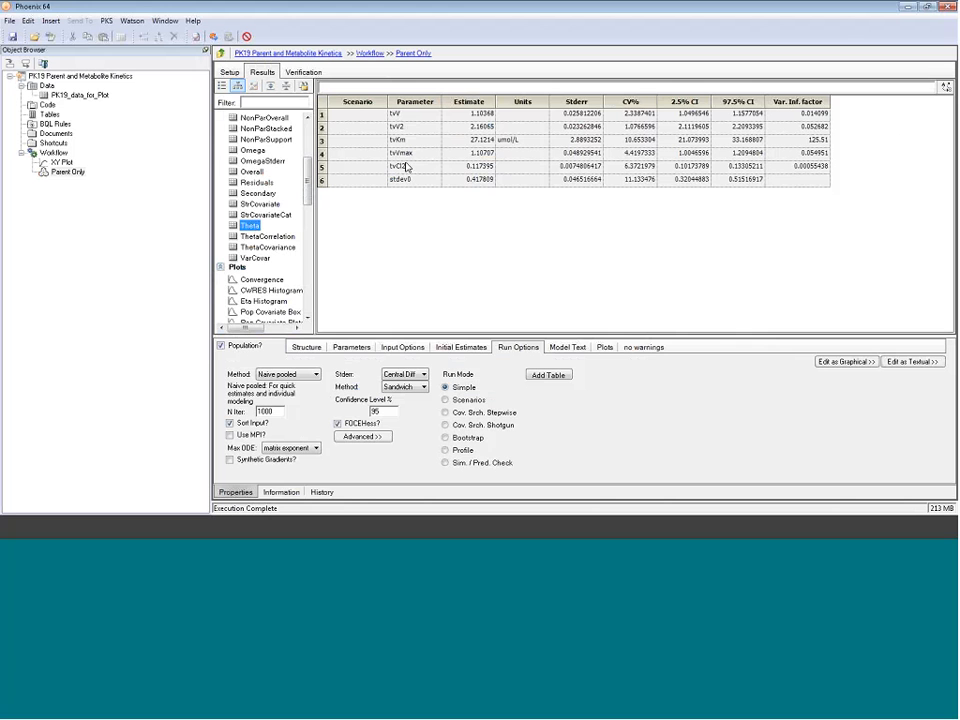
drag(309, 195, 380, 240)
scroll(341, 240, down, 5)
Step: Open the Pop DV, IPRED vs IVAR Lattice plot full screen and make its Y axis Logarithmic
click(298, 193)
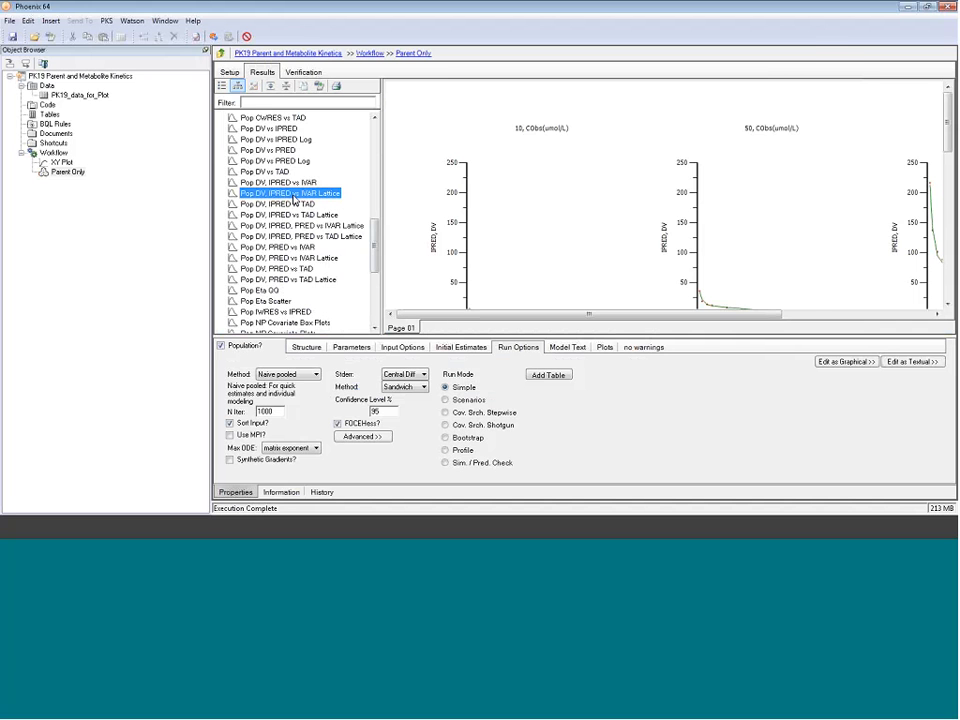
double_click(294, 198)
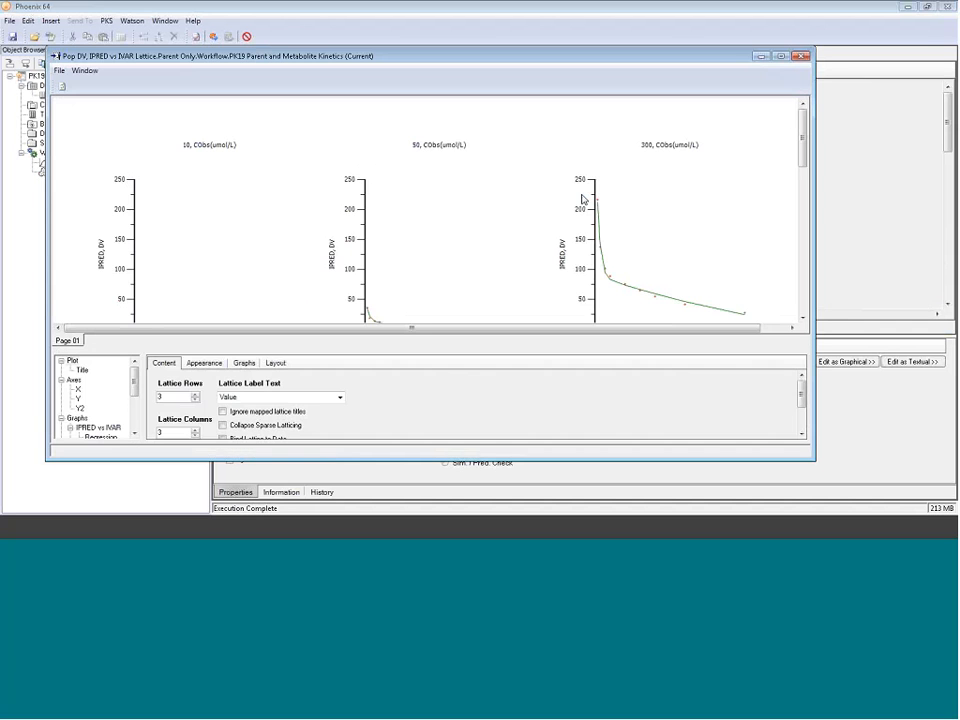
double_click(586, 43)
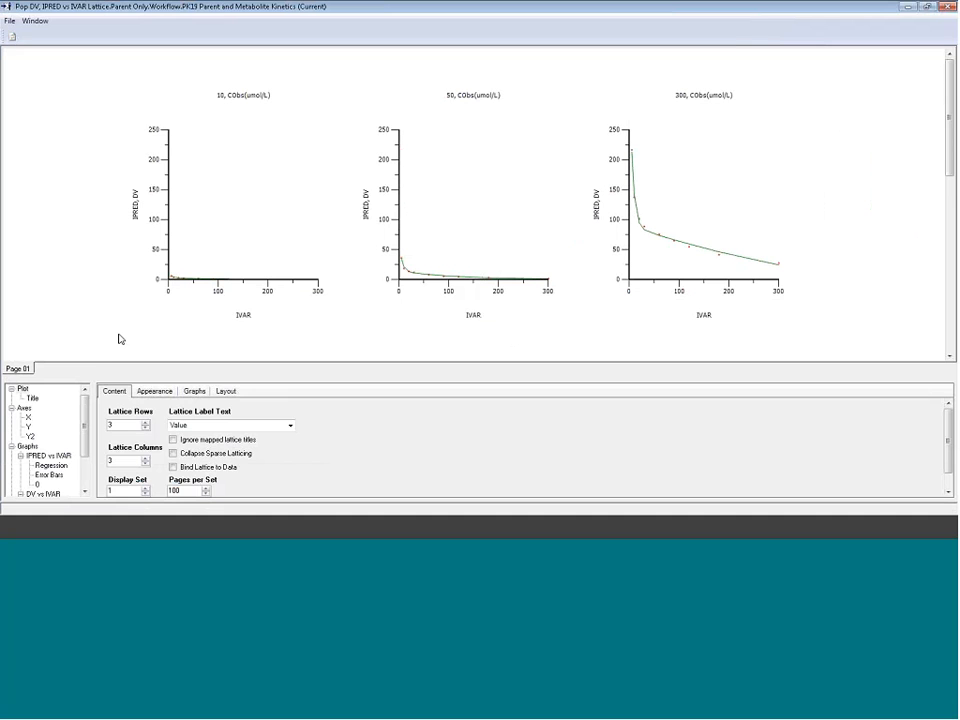
click(28, 426)
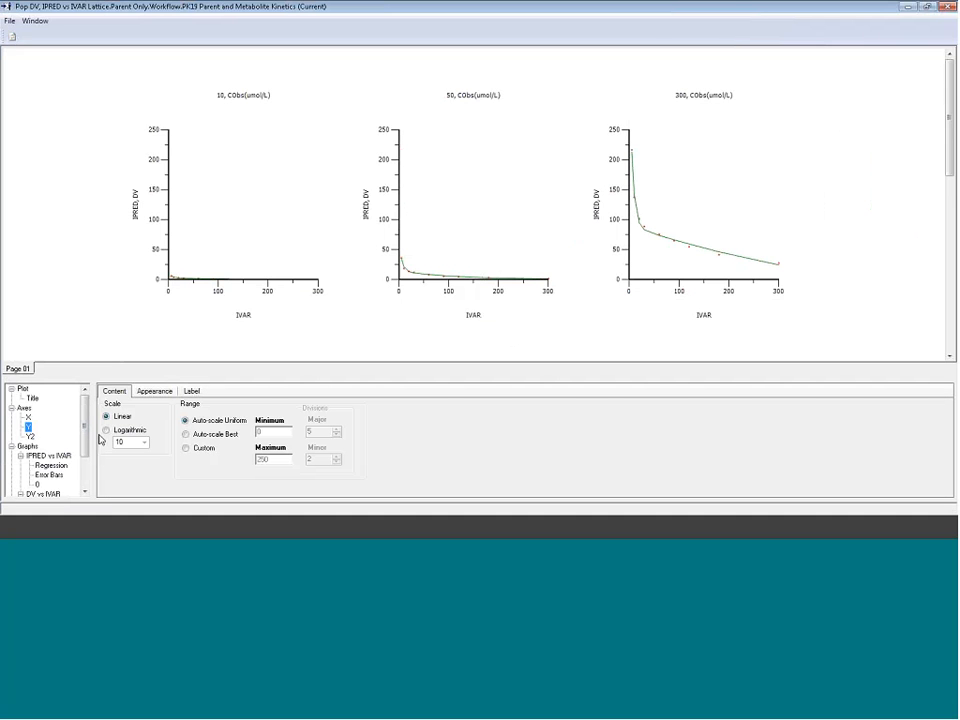
click(106, 430)
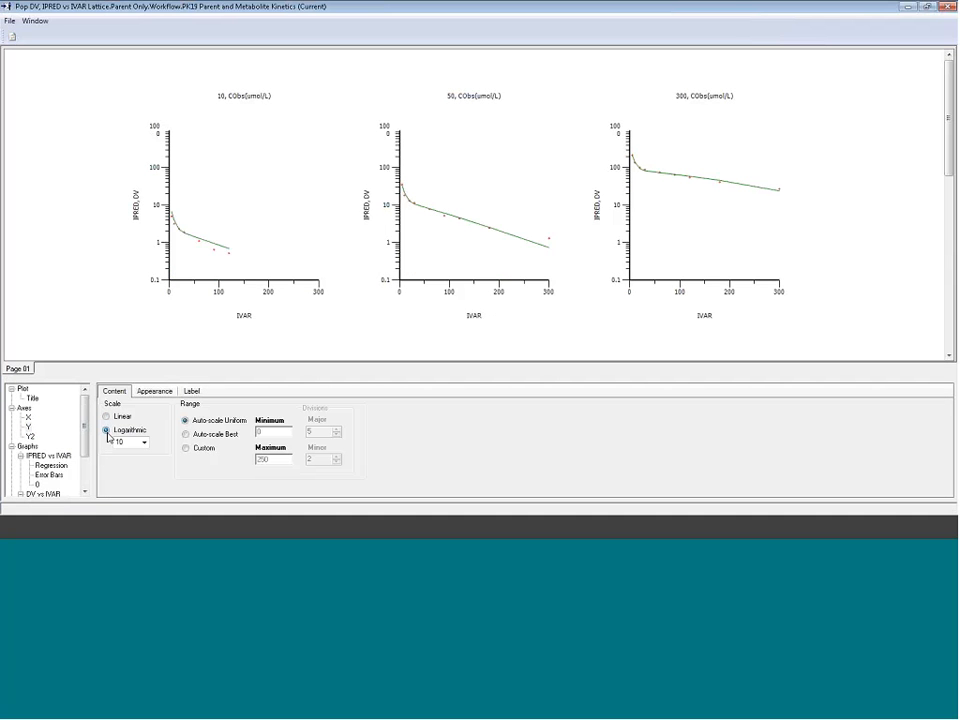
click(947, 8)
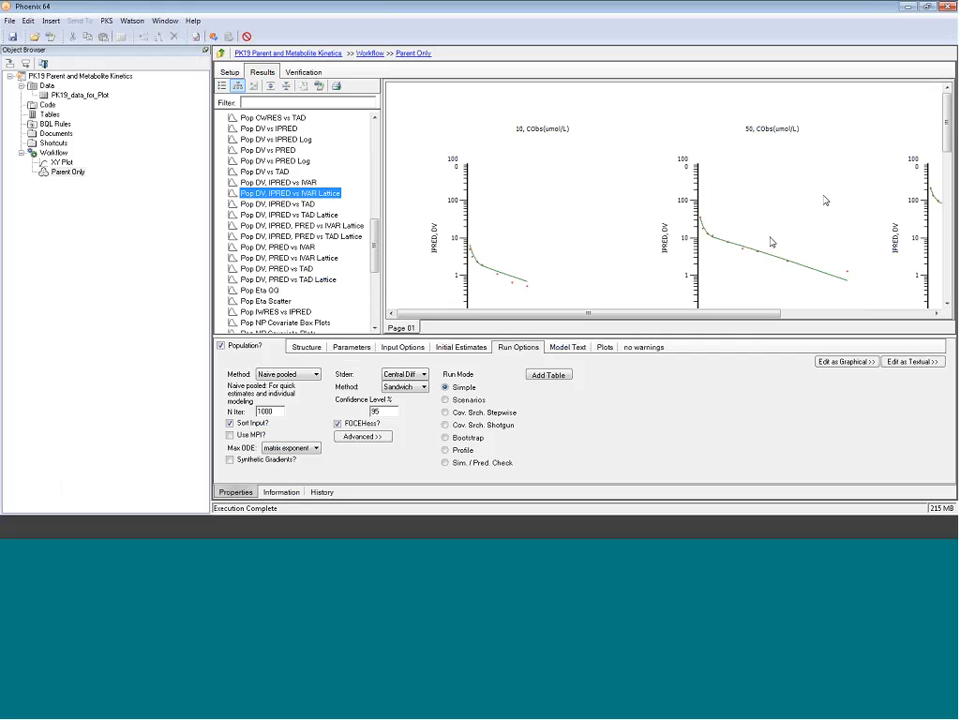
Step: Open the overlaid Pop DV, IPRED vs IVAR plot and make its Y axis Logarithmic
click(302, 184)
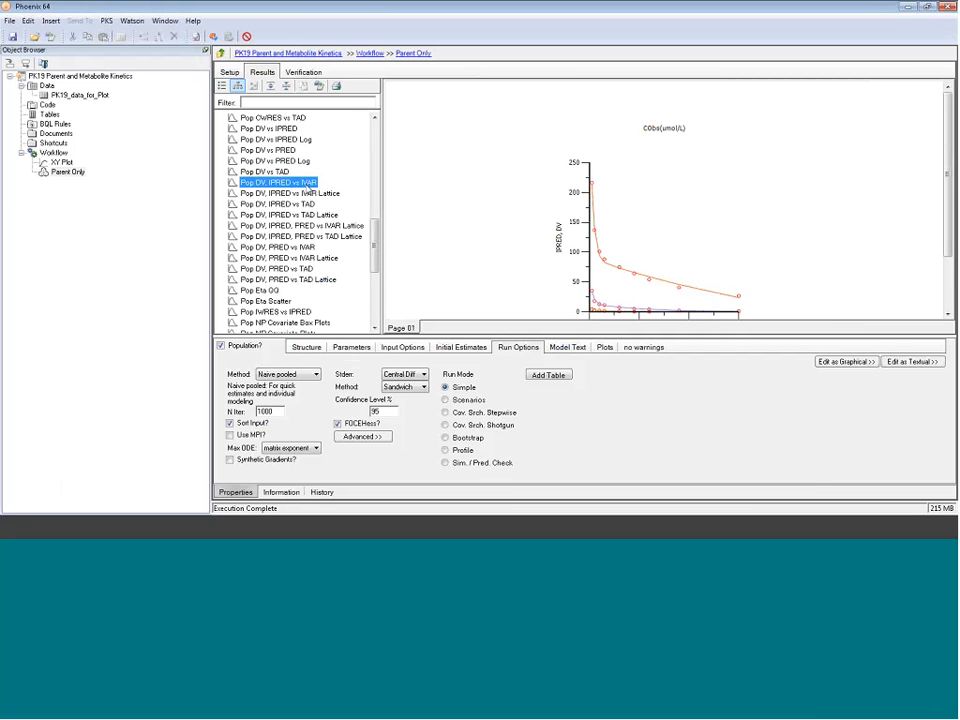
double_click(305, 190)
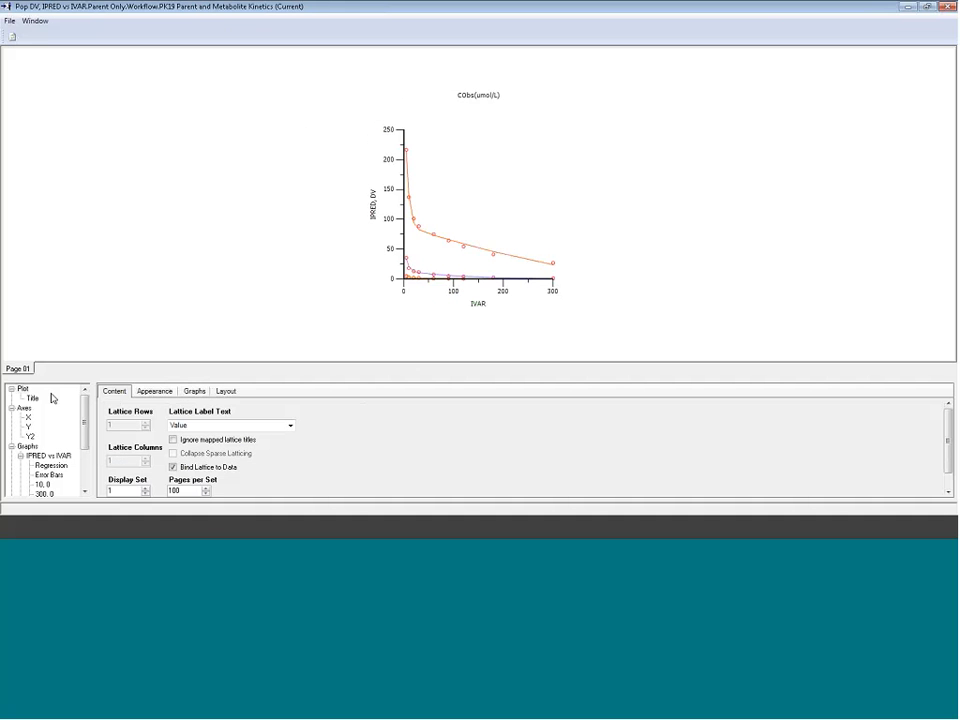
click(28, 427)
click(128, 432)
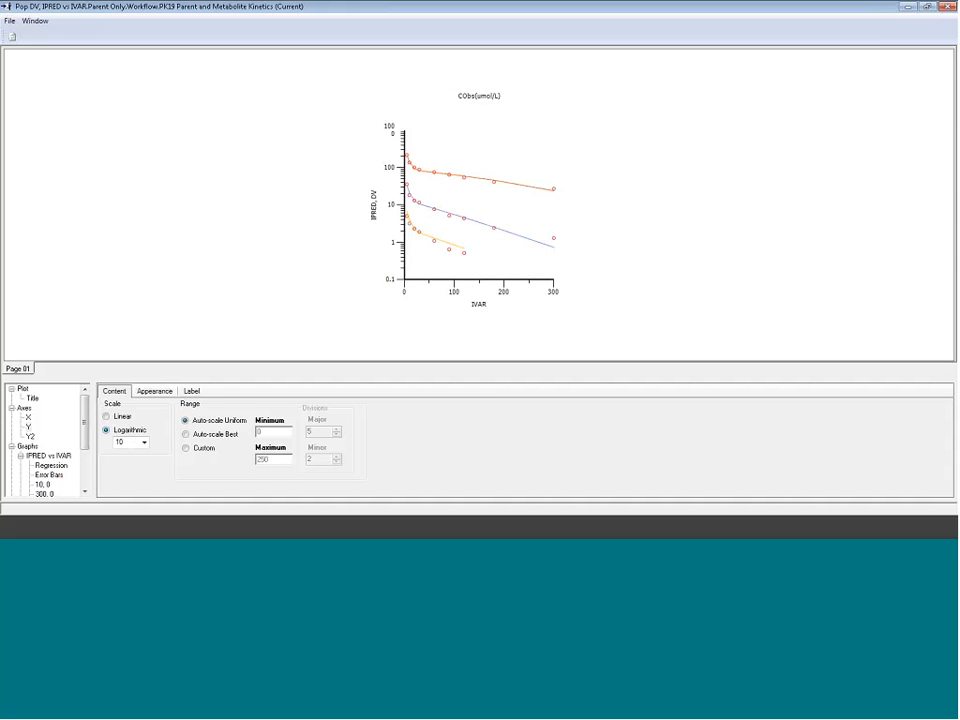
click(947, 7)
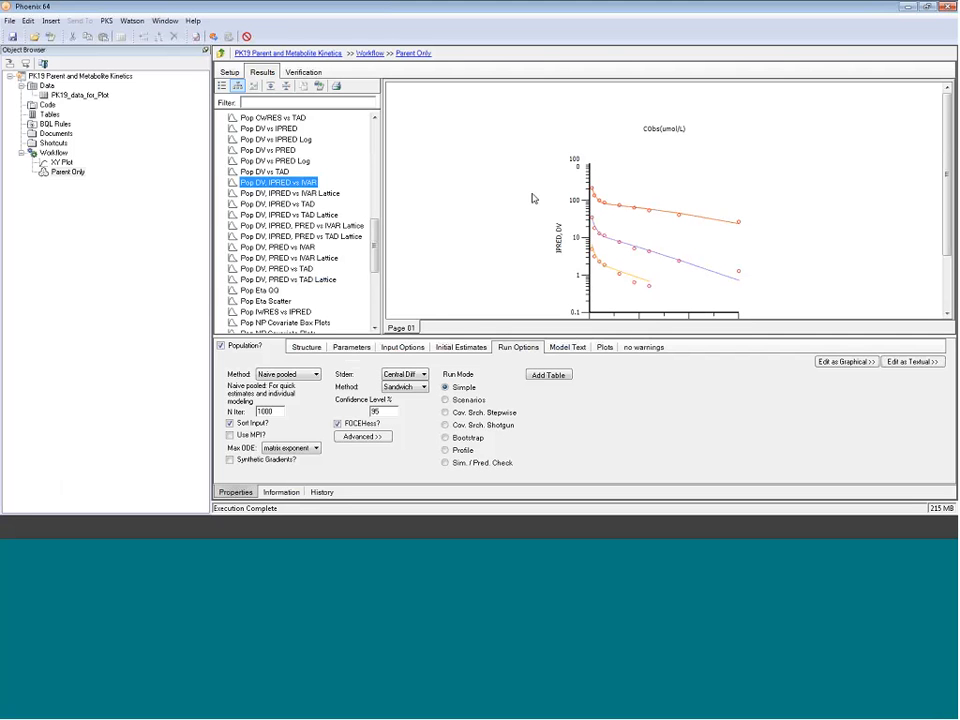
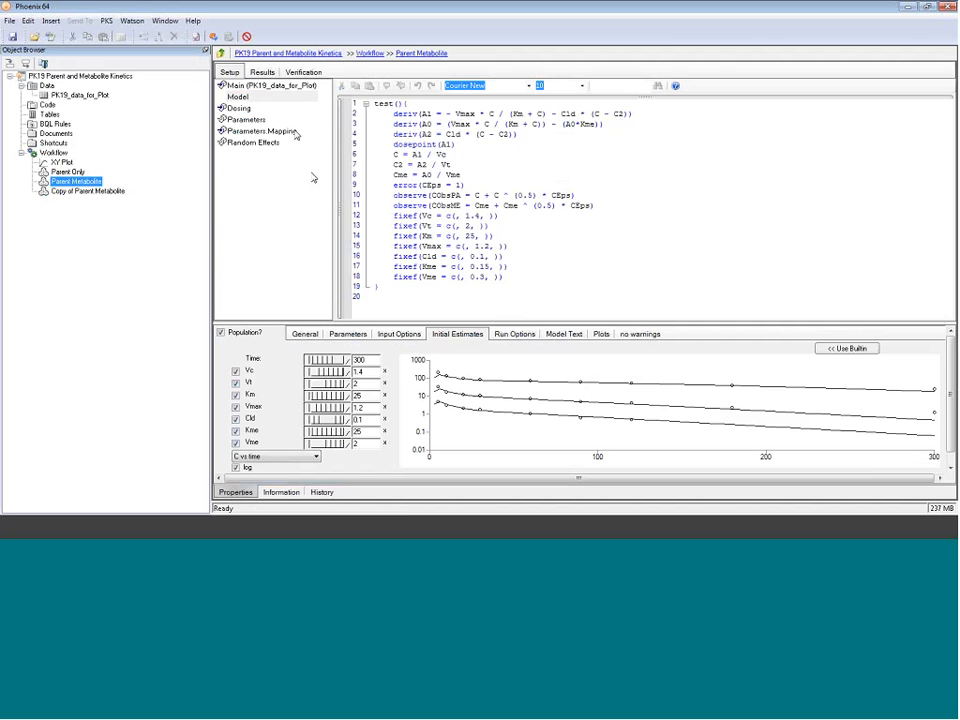
Step: Show the Theta estimates from the Parent Metabolite fit results
click(262, 72)
scroll(309, 205, down, 5)
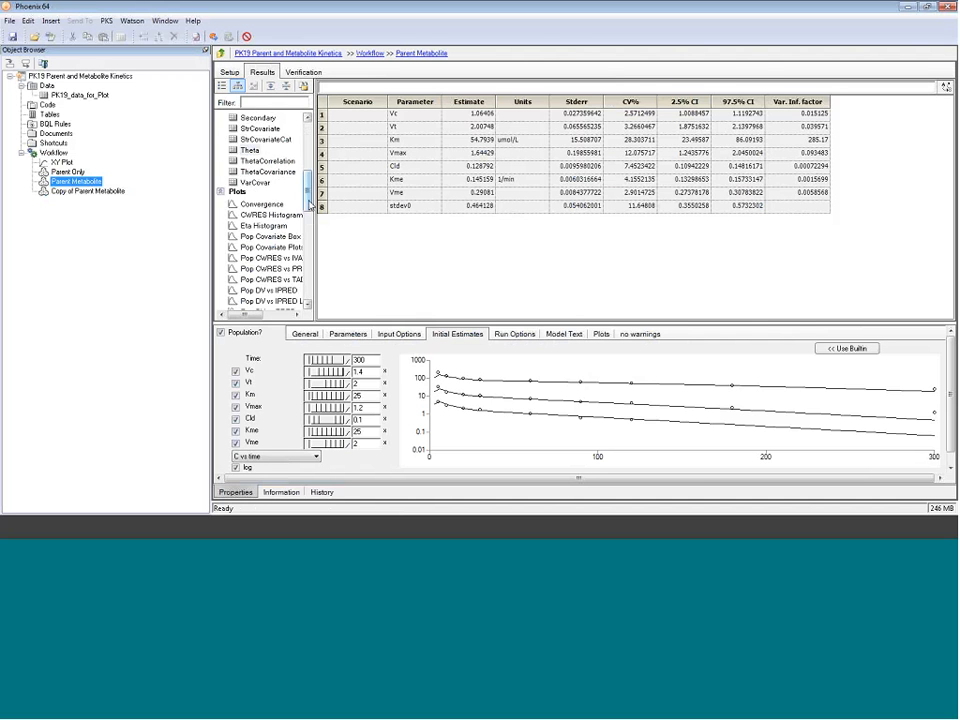
scroll(309, 206, down, 3)
Step: Review the Pop DV, IPRED vs IVAR plots, then switch to Copy of Parent Metabolite
drag(315, 235, 373, 235)
click(300, 258)
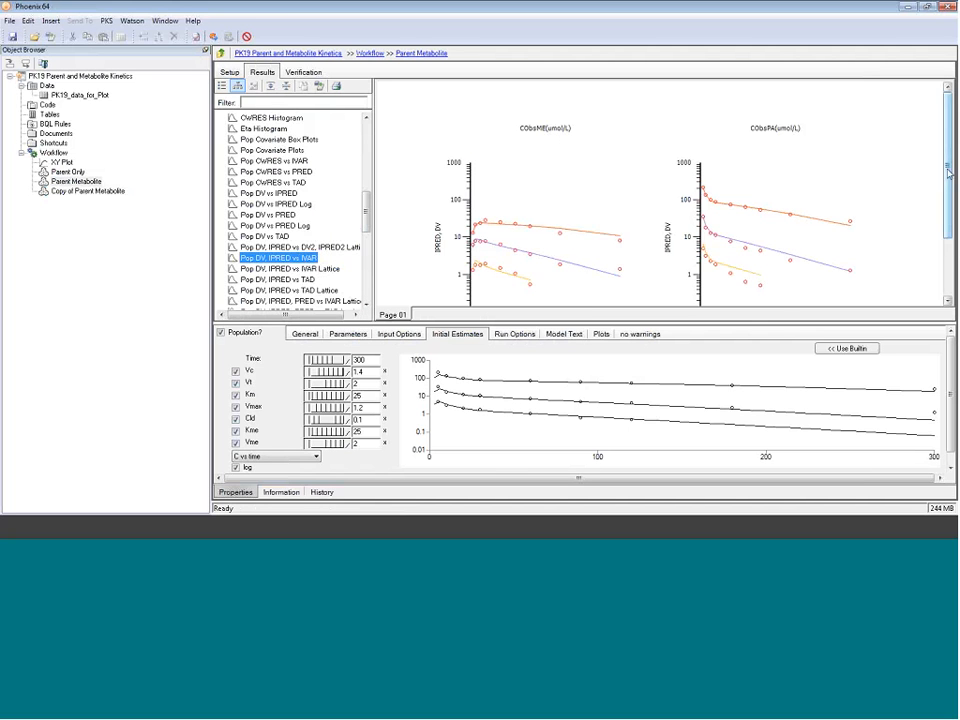
scroll(948, 173, down, 1)
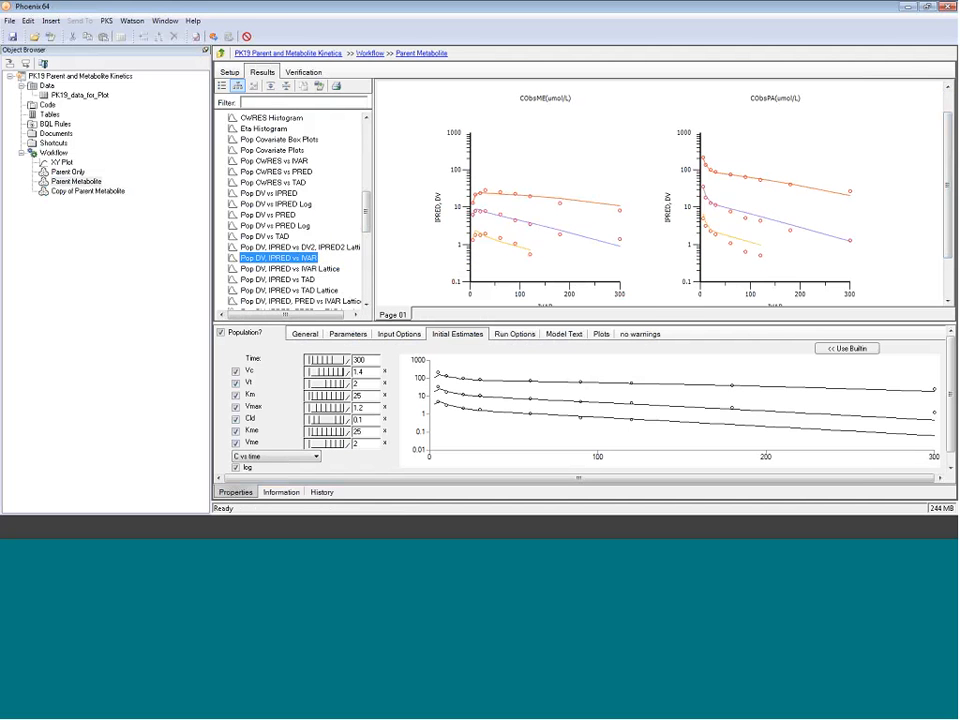
click(88, 194)
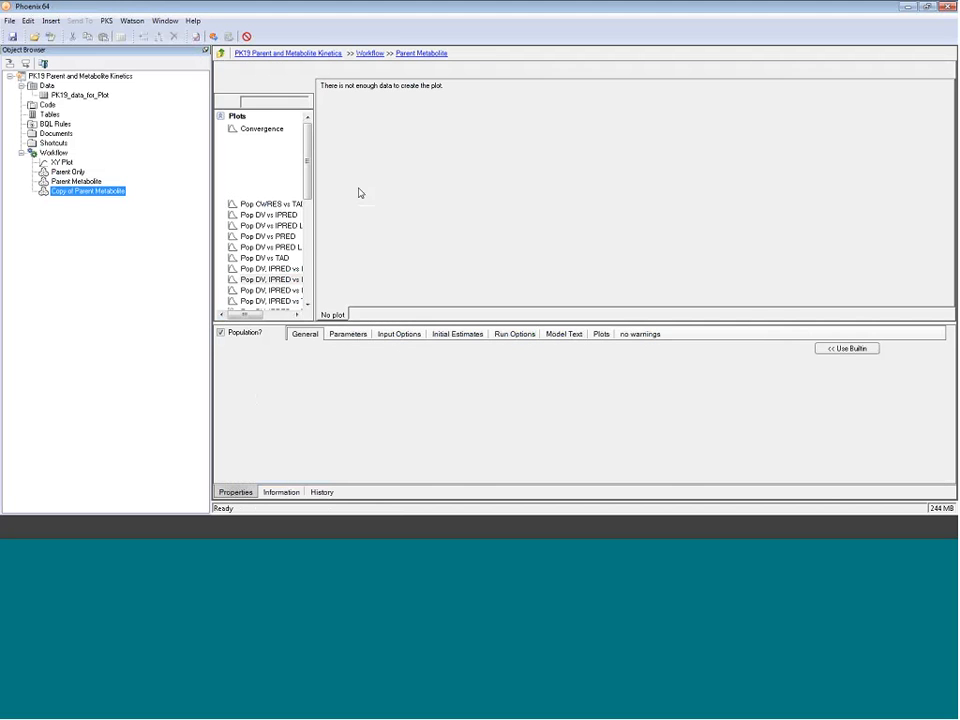
Step: Make the copy an individual model (Population? unchecked) with Dose as the sort column
click(230, 72)
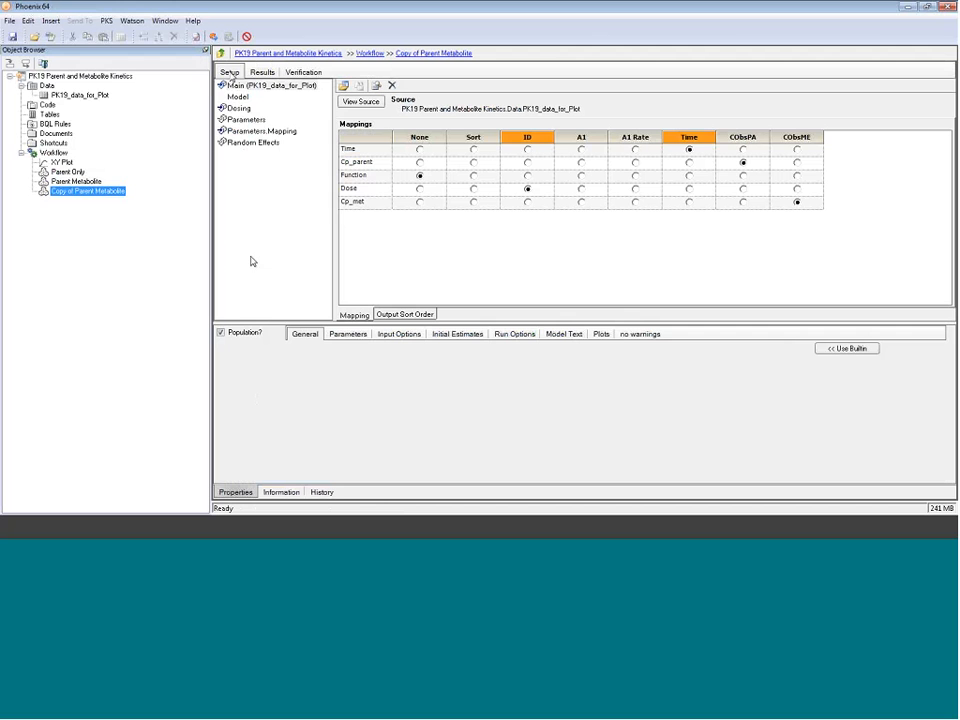
click(221, 333)
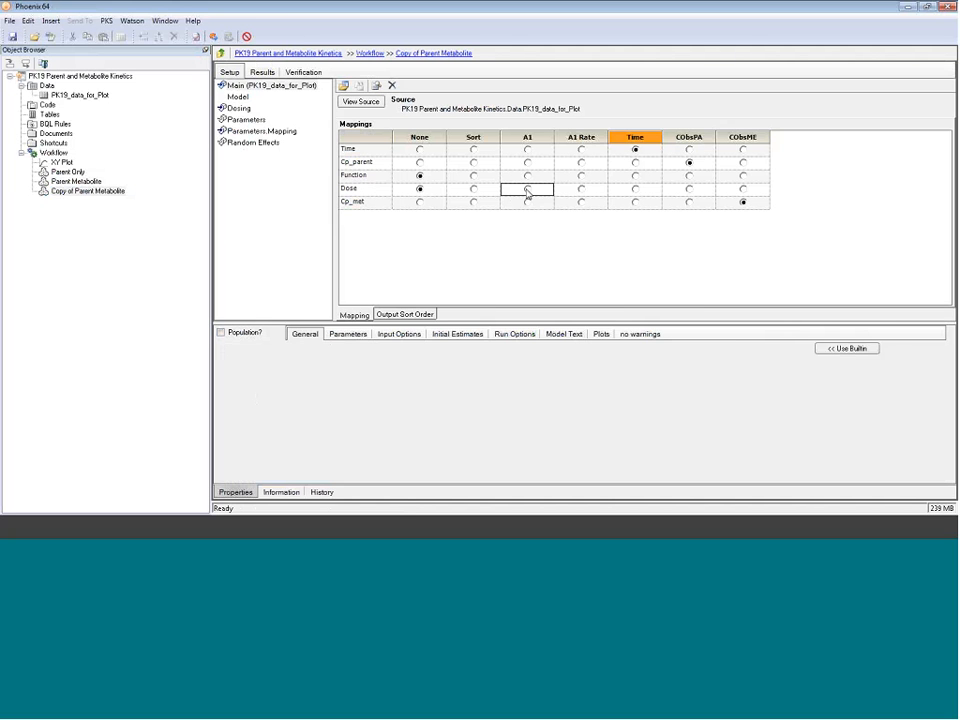
click(473, 189)
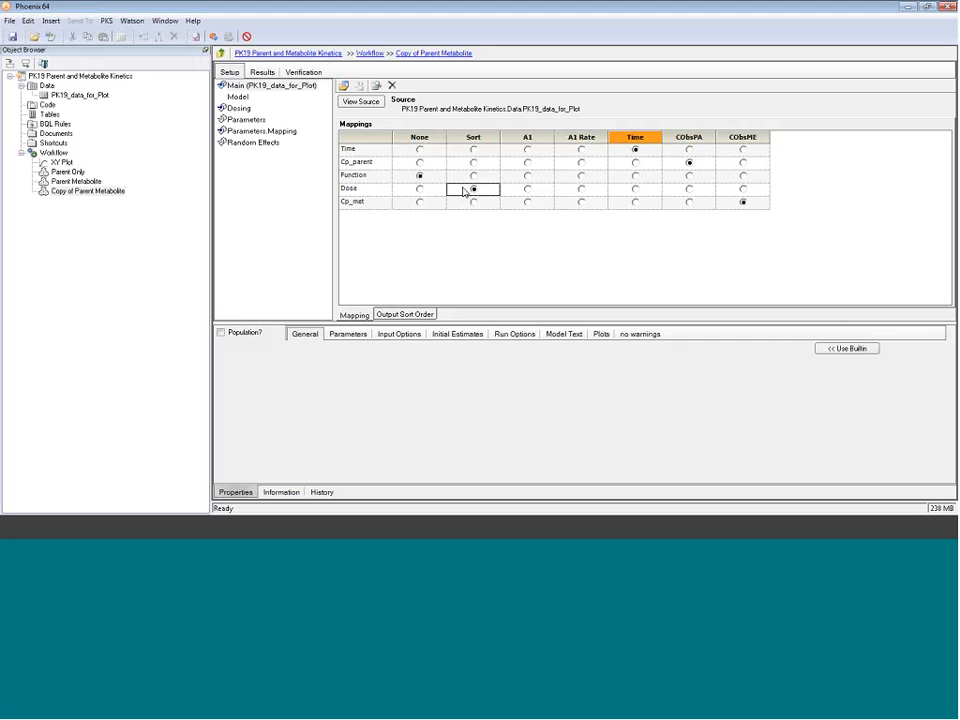
Step: Rebuild the dosing table per dose and fill the dose 10 row: A1 10, rate 2
click(239, 108)
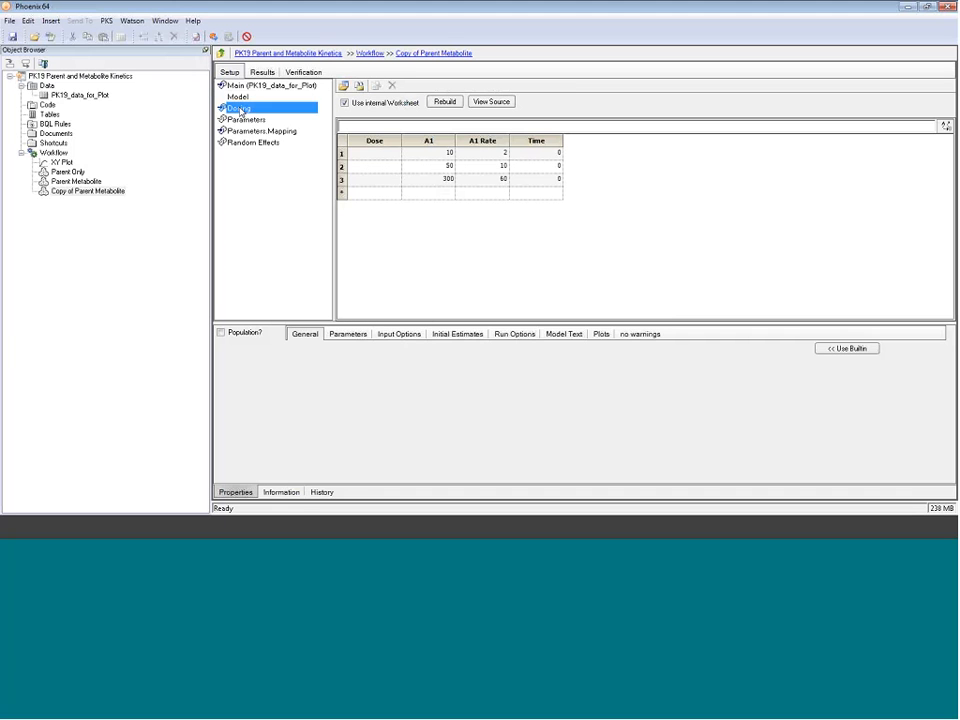
click(448, 101)
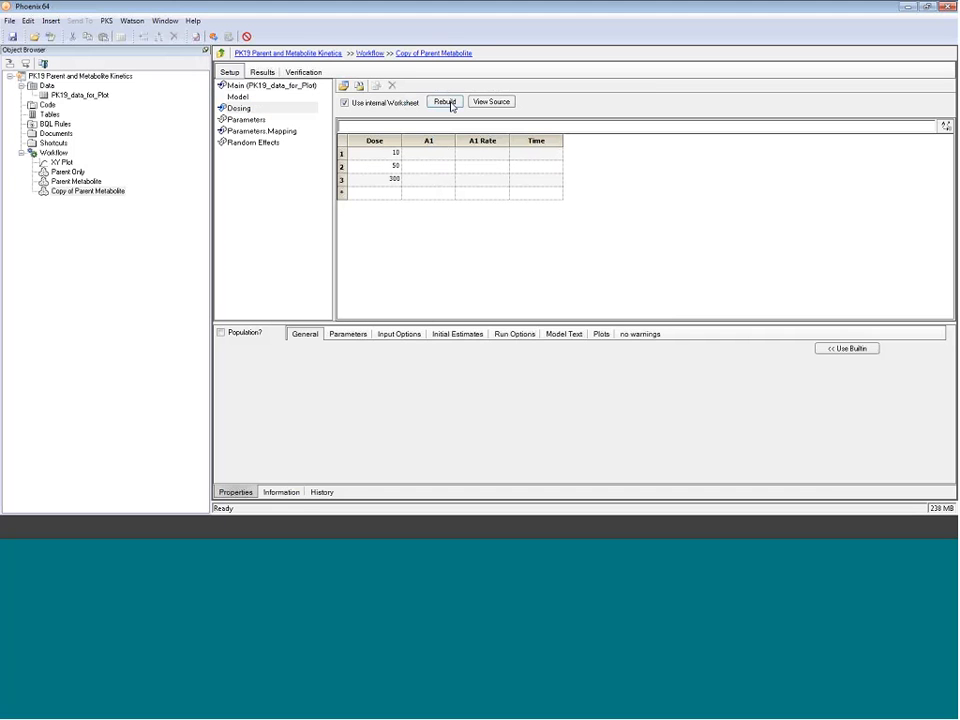
text(10)
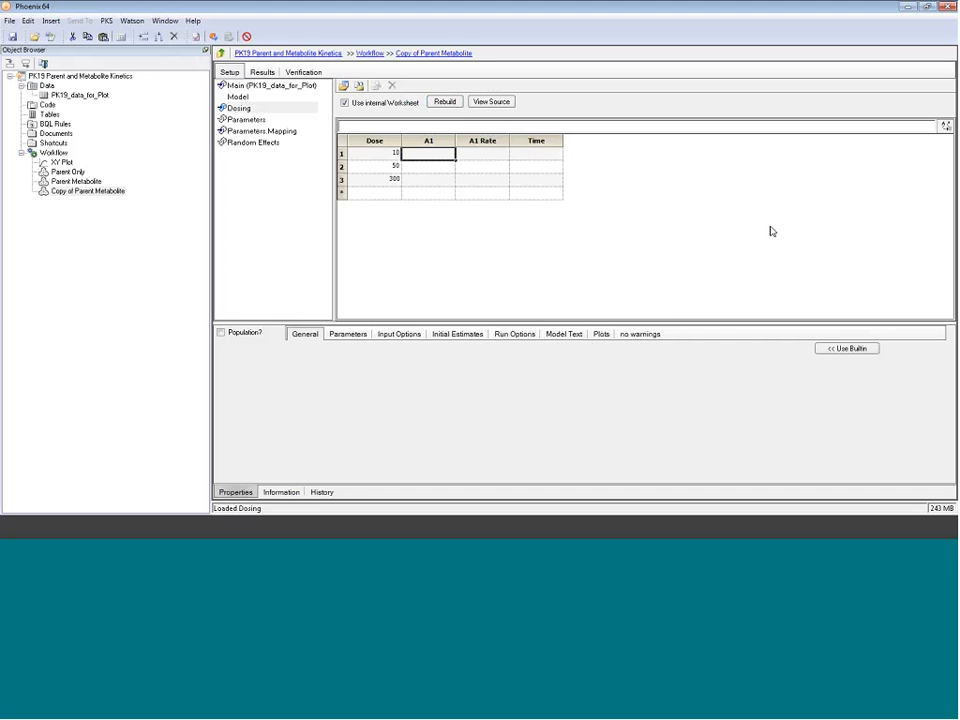
key(Tab)
text(2)
key(Tab)
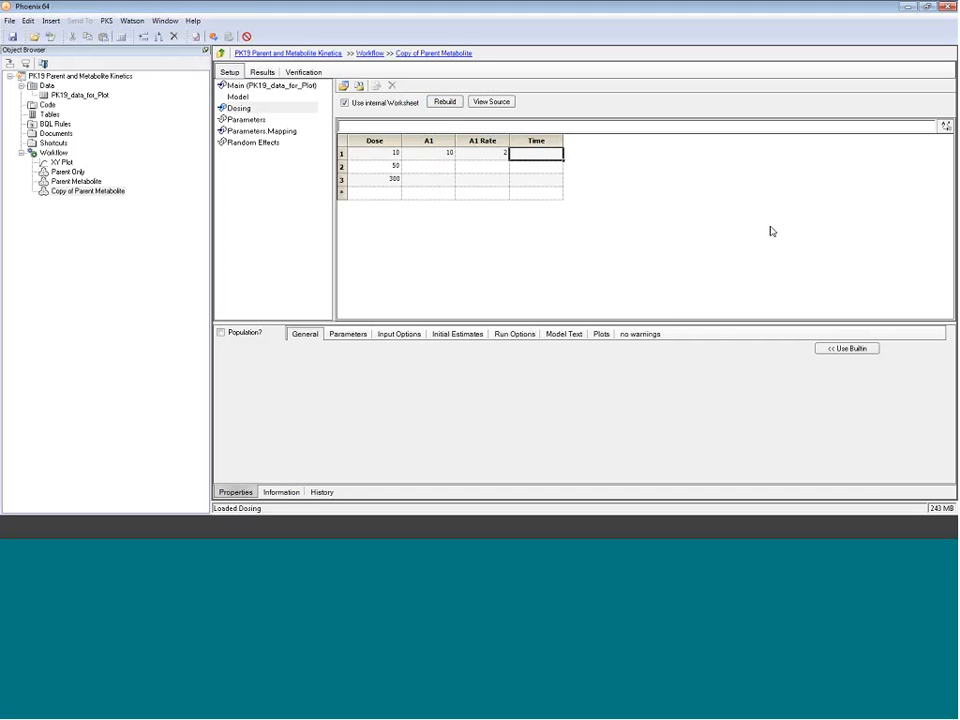
text(0)
key(Tab)
Step: Enter doses 50 (rate 10) and 300 (rate 60) at Time 0, then execute the model
key(Tab)
text(50)
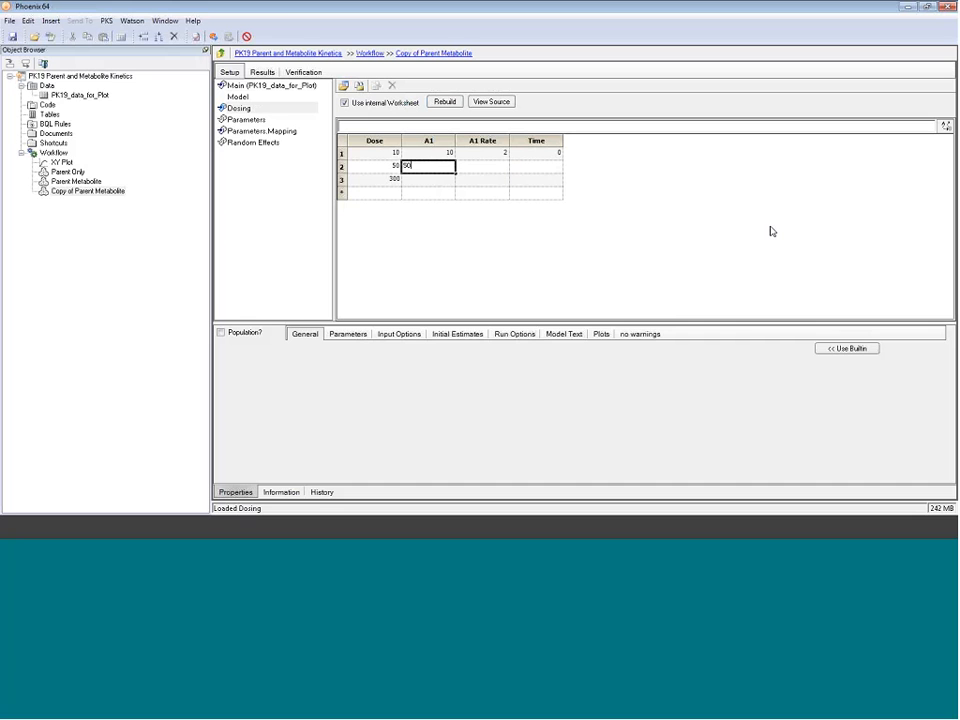
key(Tab)
text(10)
key(Tab)
text(0)
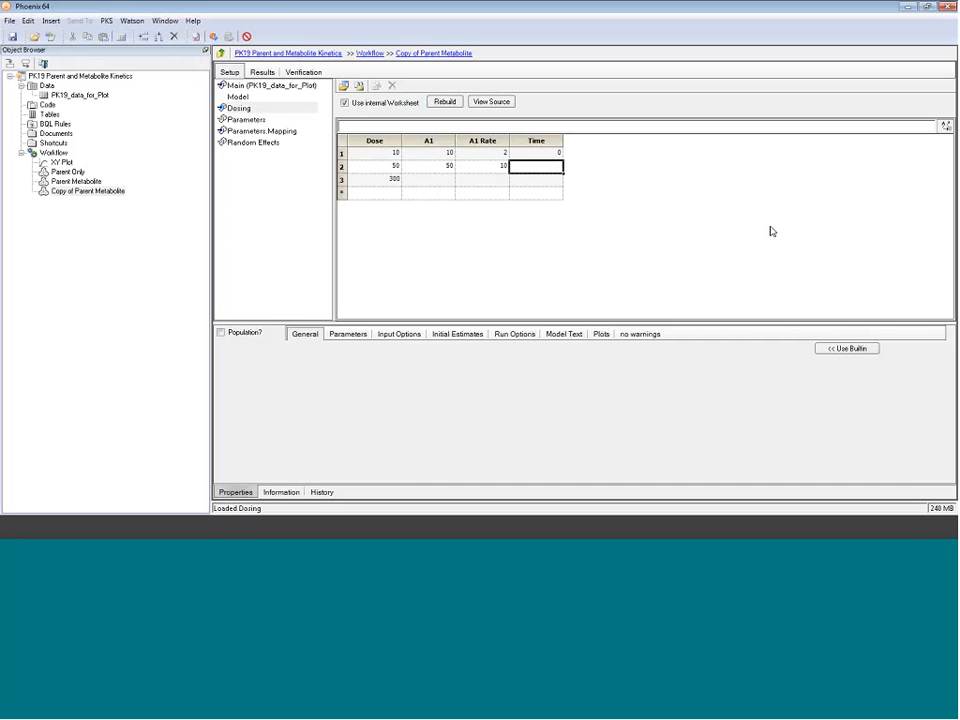
key(Return)
key(Tab)
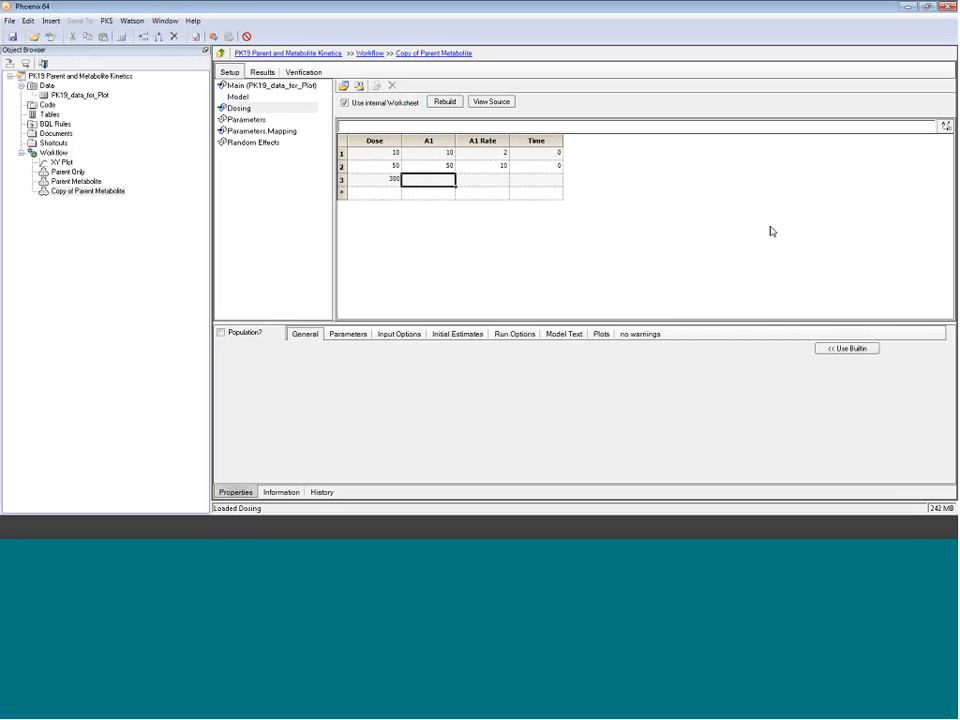
text(300)
key(Tab)
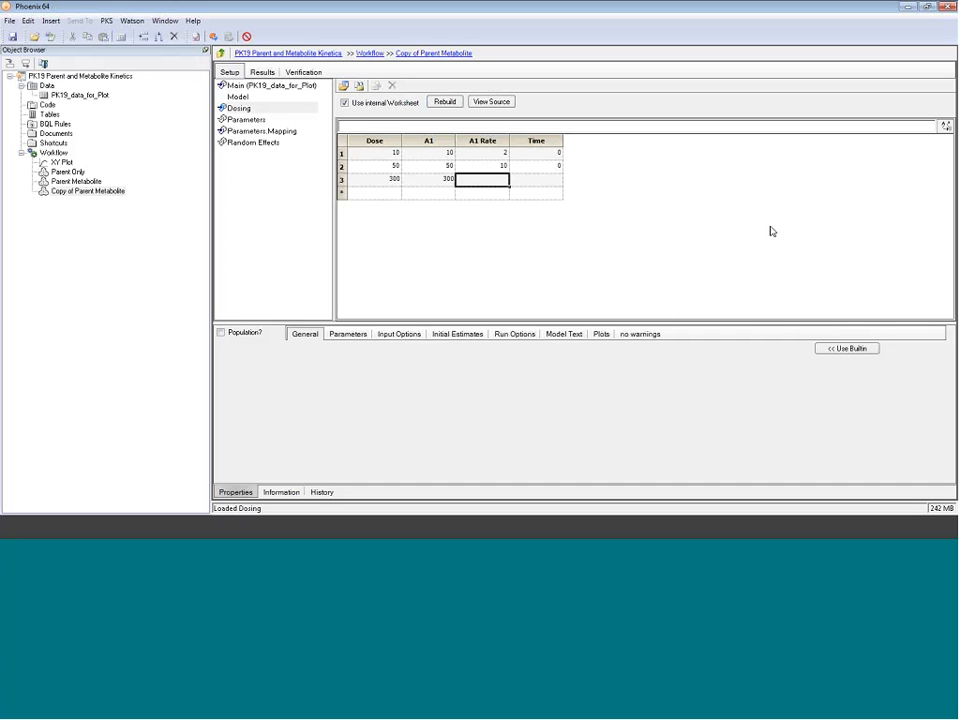
text(60)
key(Tab)
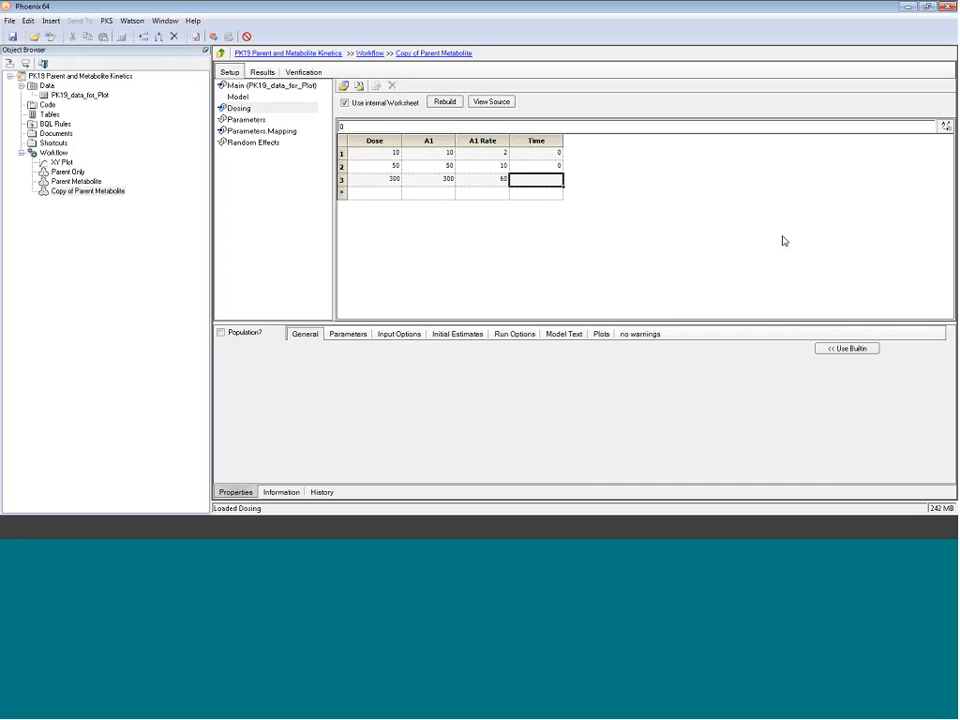
text(0)
click(480, 336)
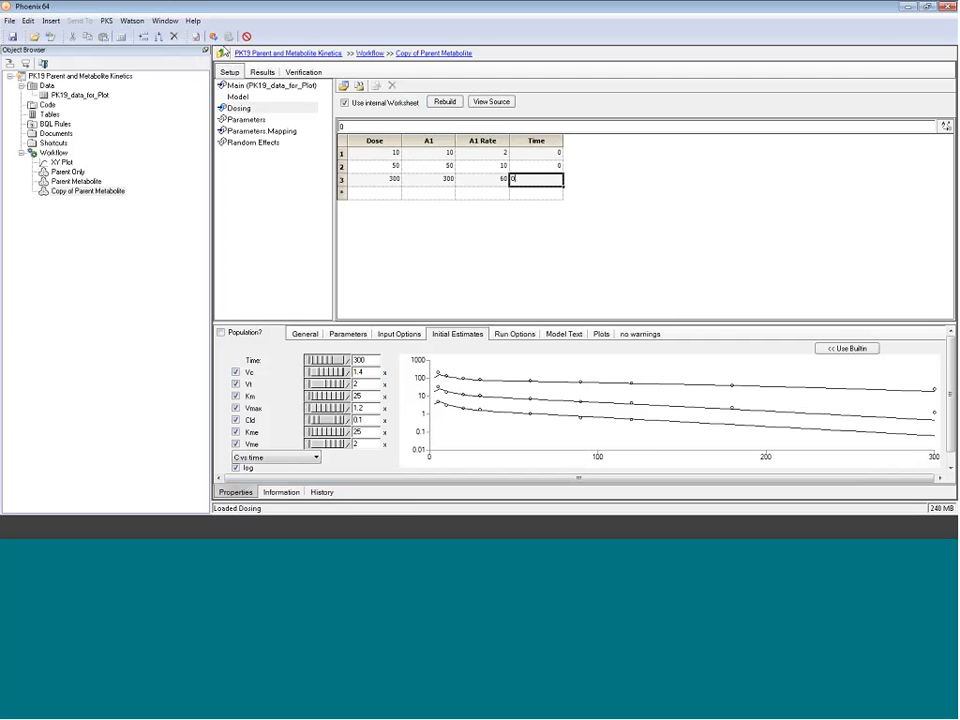
click(214, 38)
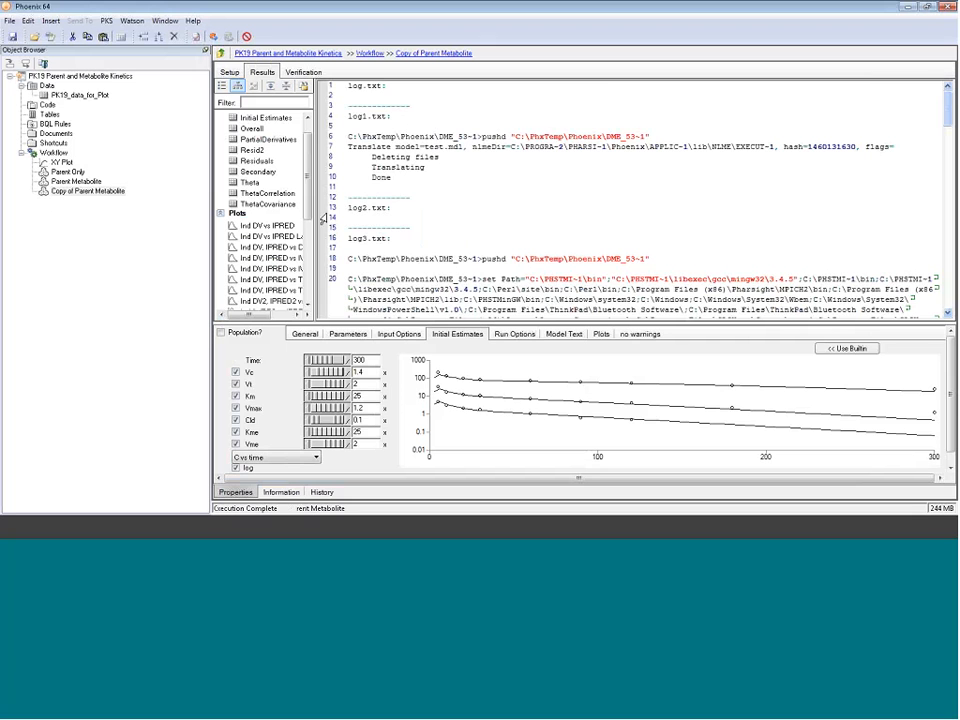
click(249, 182)
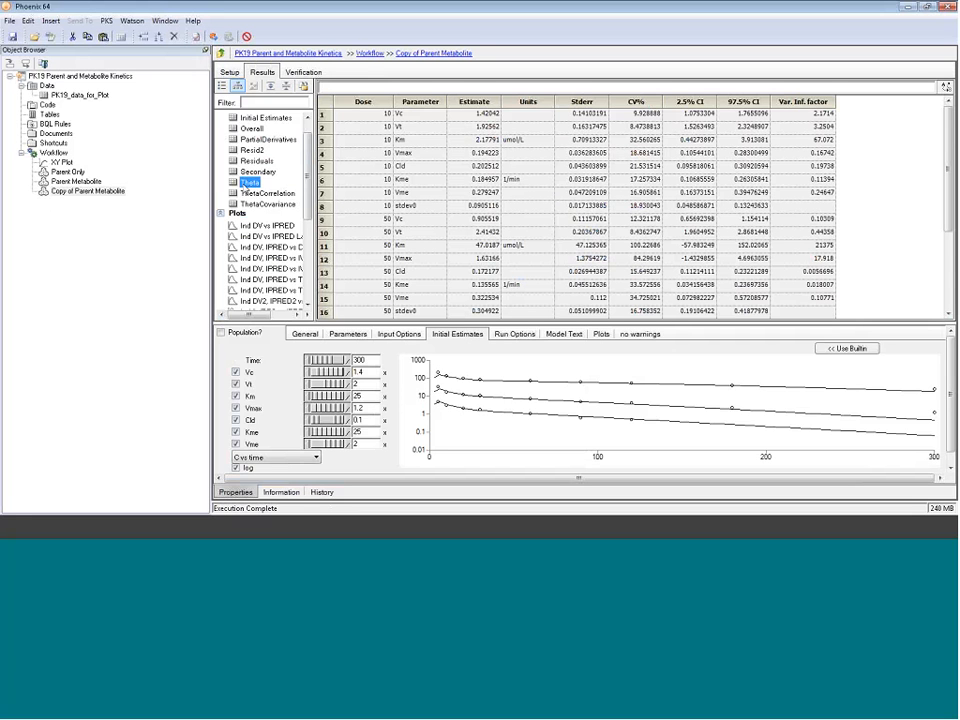
click(468, 114)
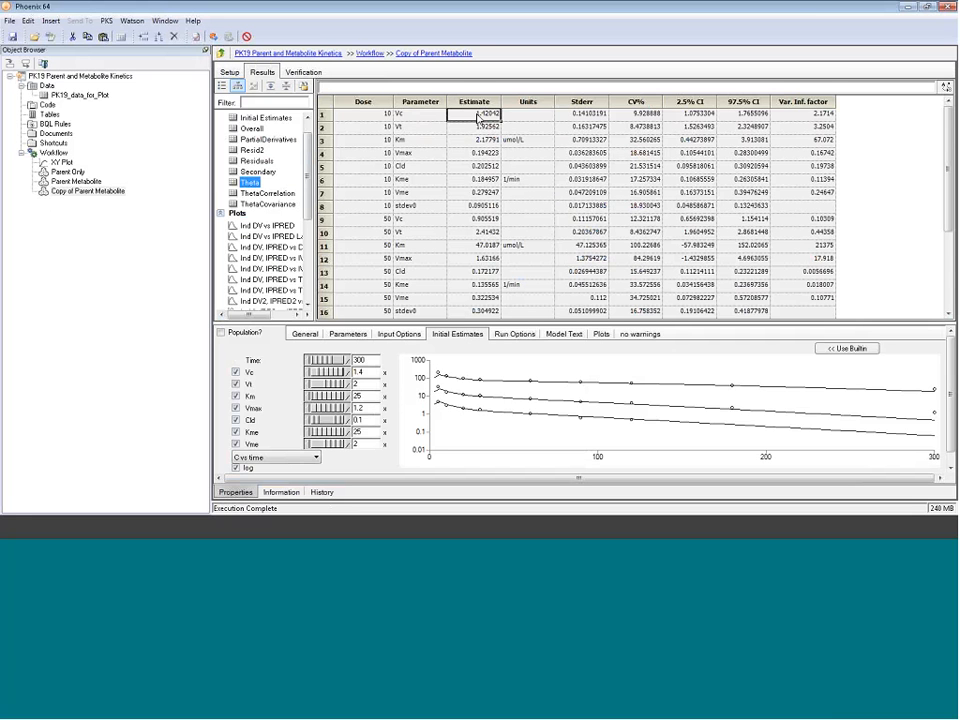
click(416, 117)
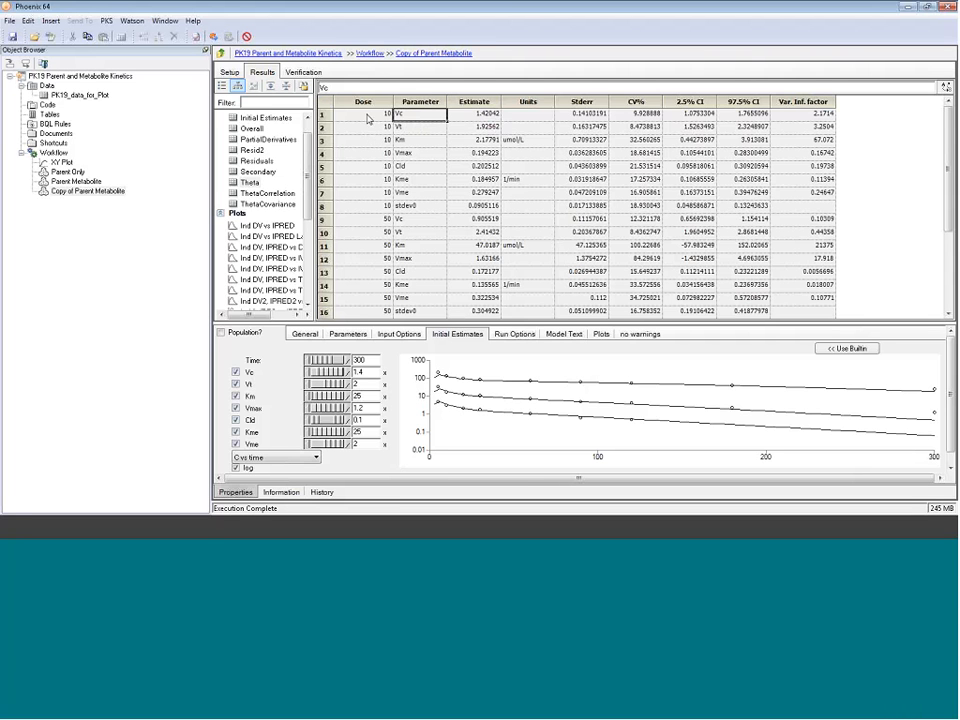
click(369, 118)
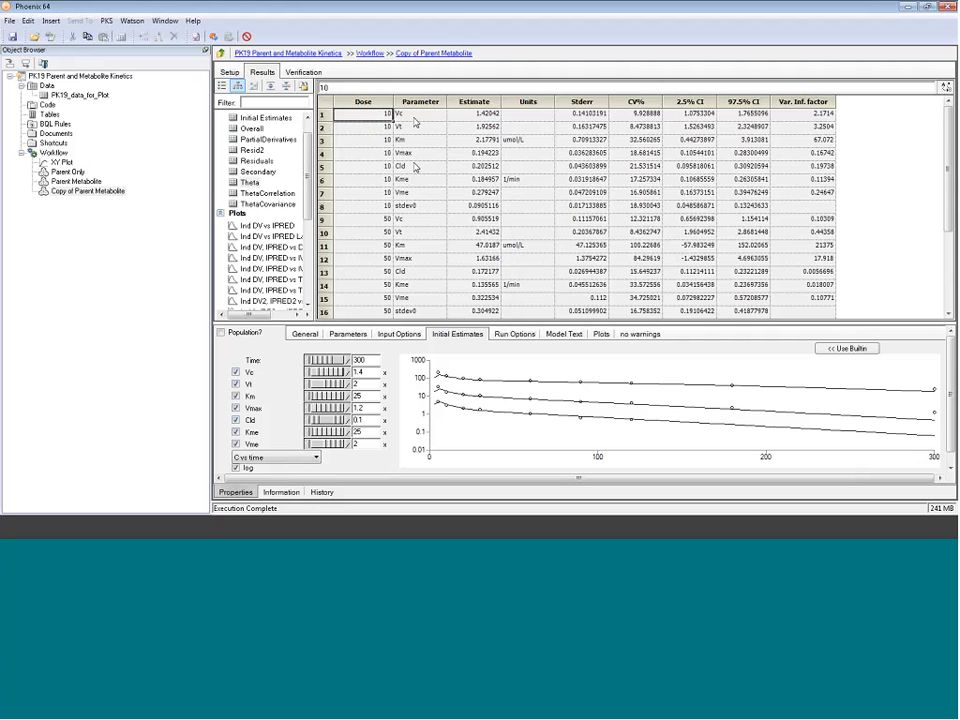
click(385, 221)
scroll(385, 221, down, 3)
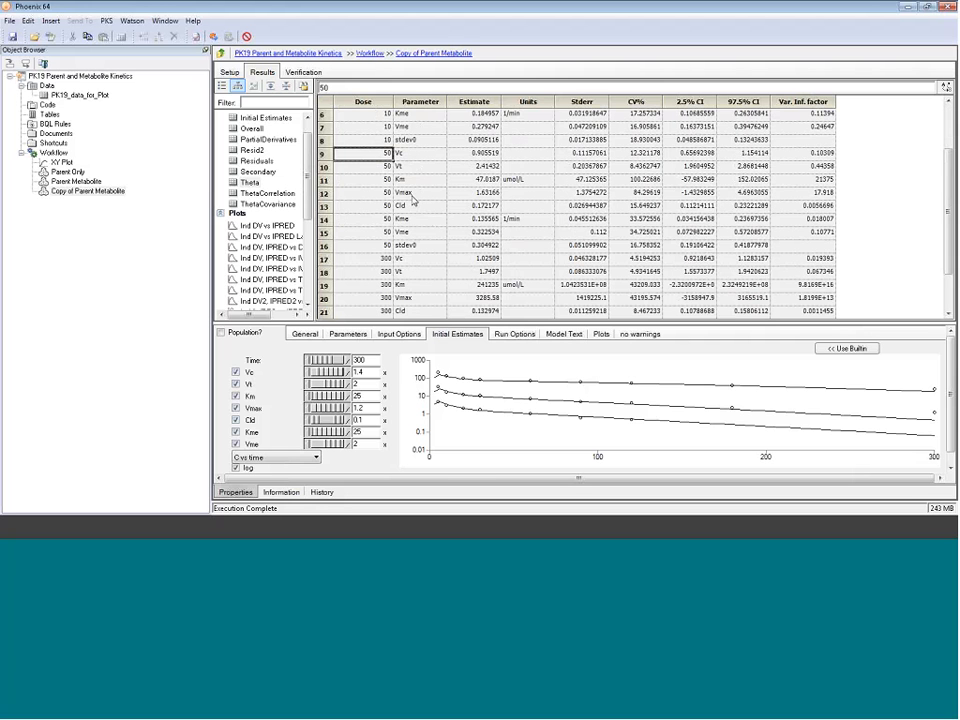
click(410, 218)
scroll(410, 215, down, 1)
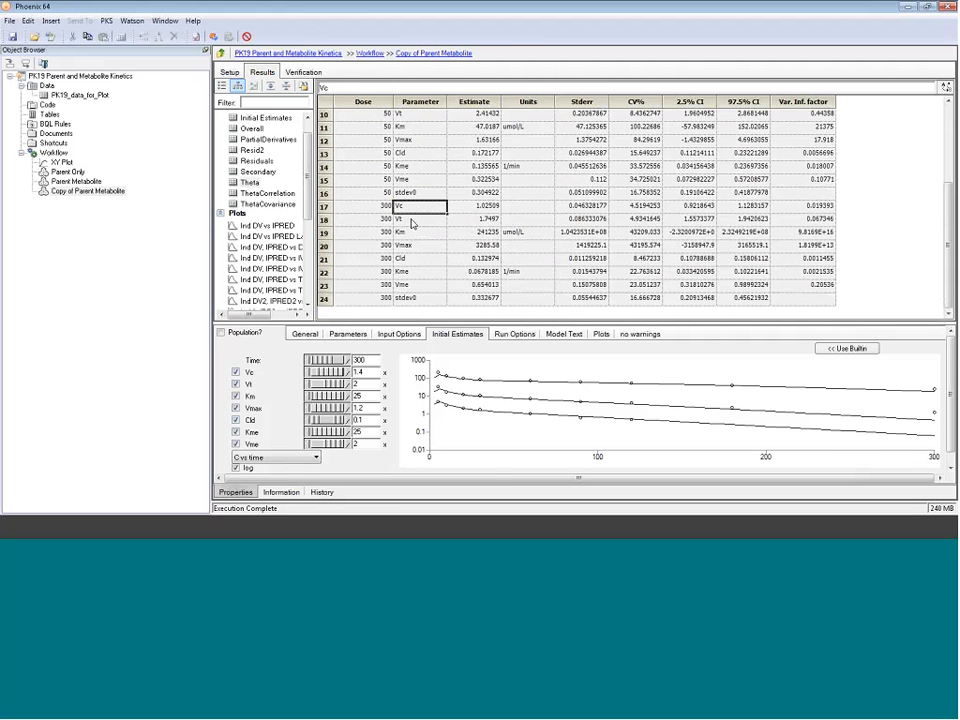
drag(313, 225, 358, 225)
scroll(353, 218, down, 1)
scroll(350, 218, down, 1)
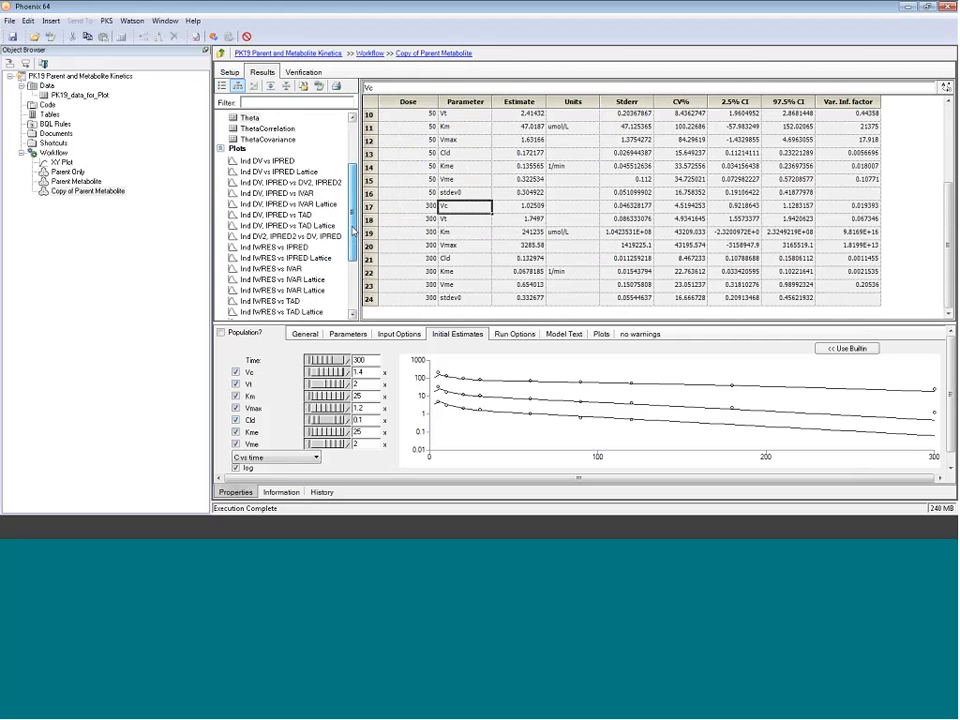
Step: Look through the per-dose Ind DV, IPRED vs IVAR plots, then return to the dosing worksheet
click(299, 193)
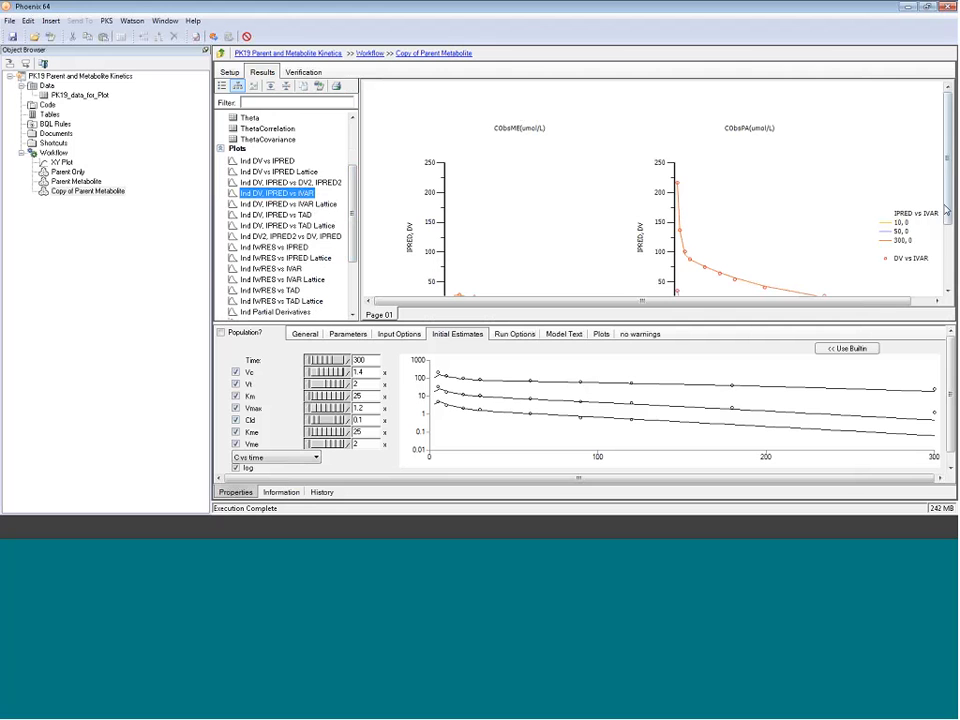
scroll(953, 248, down, 1)
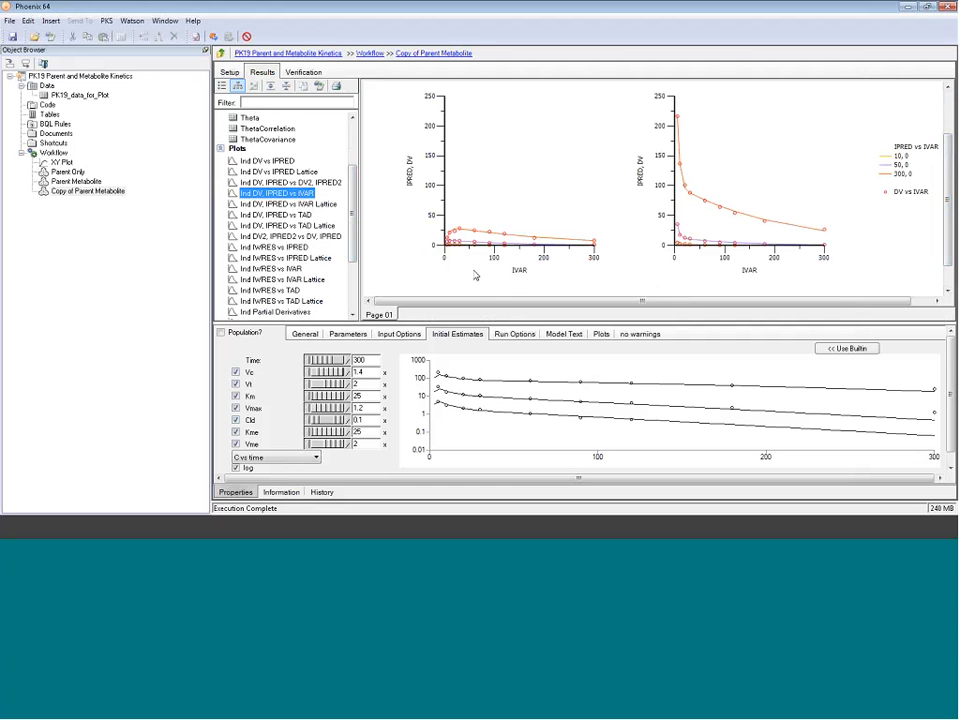
click(229, 72)
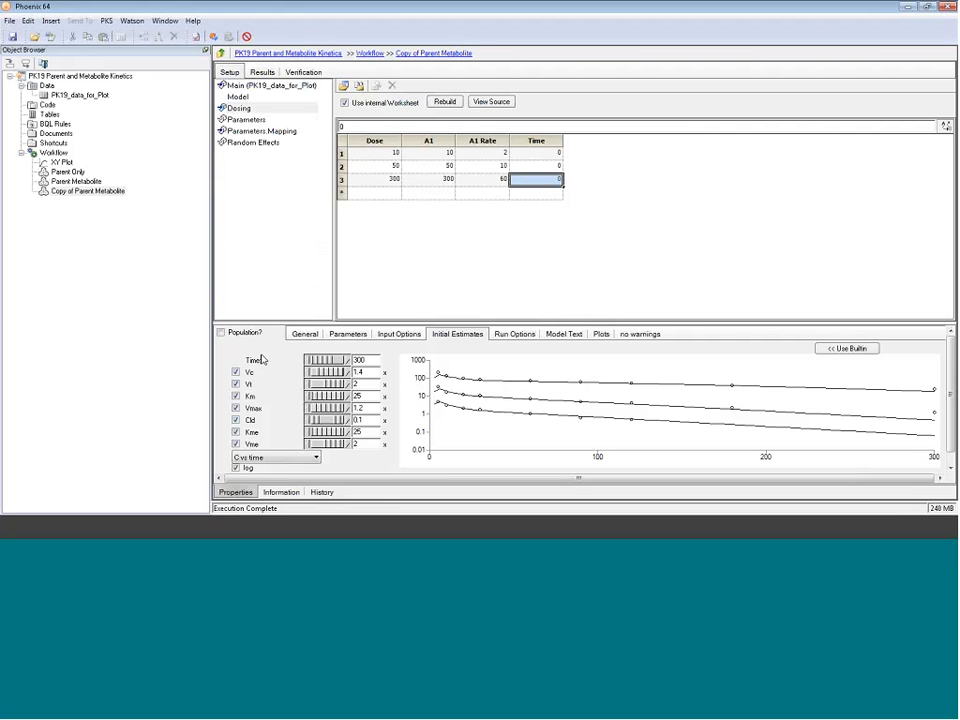
Step: Enlarge the Initial Estimates plot, point out doses 10, 50 and 300, then view the model code
drag(267, 323, 269, 285)
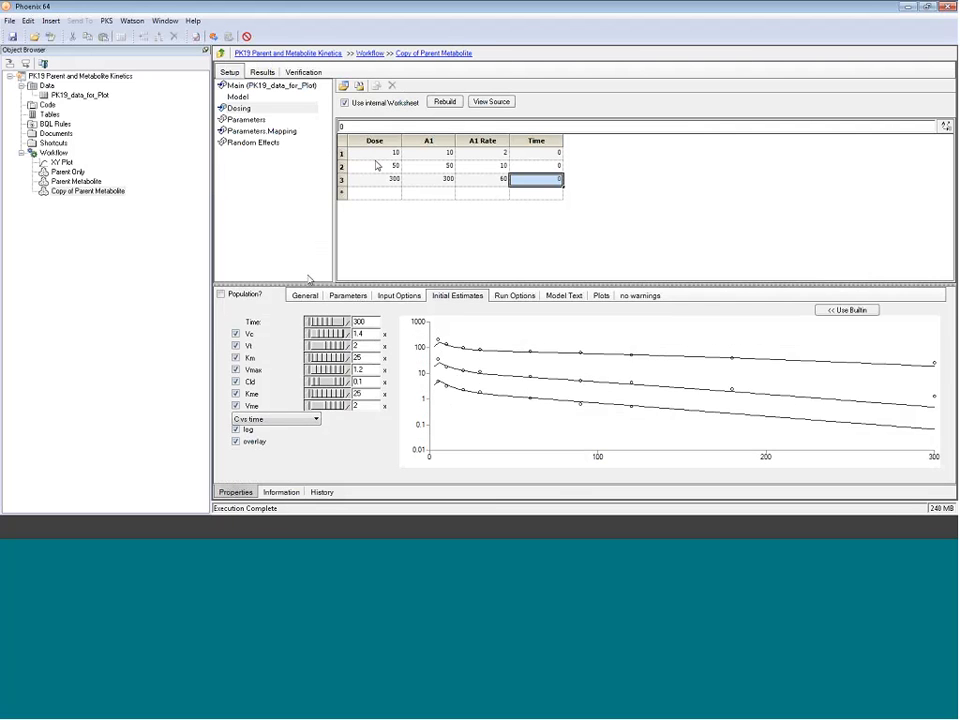
click(378, 156)
click(378, 167)
click(379, 181)
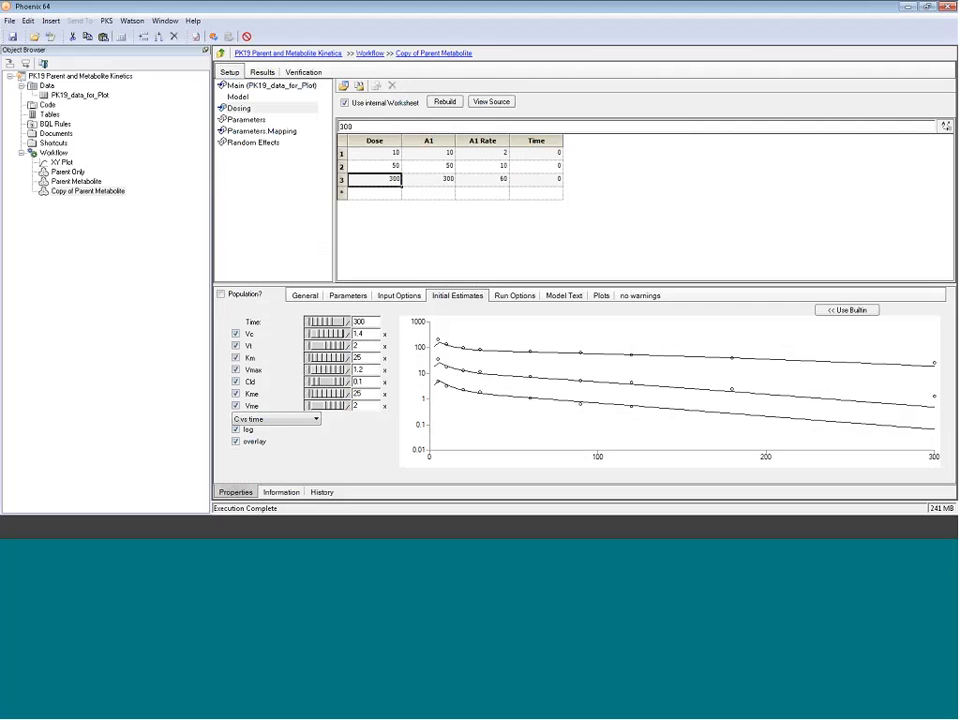
click(237, 97)
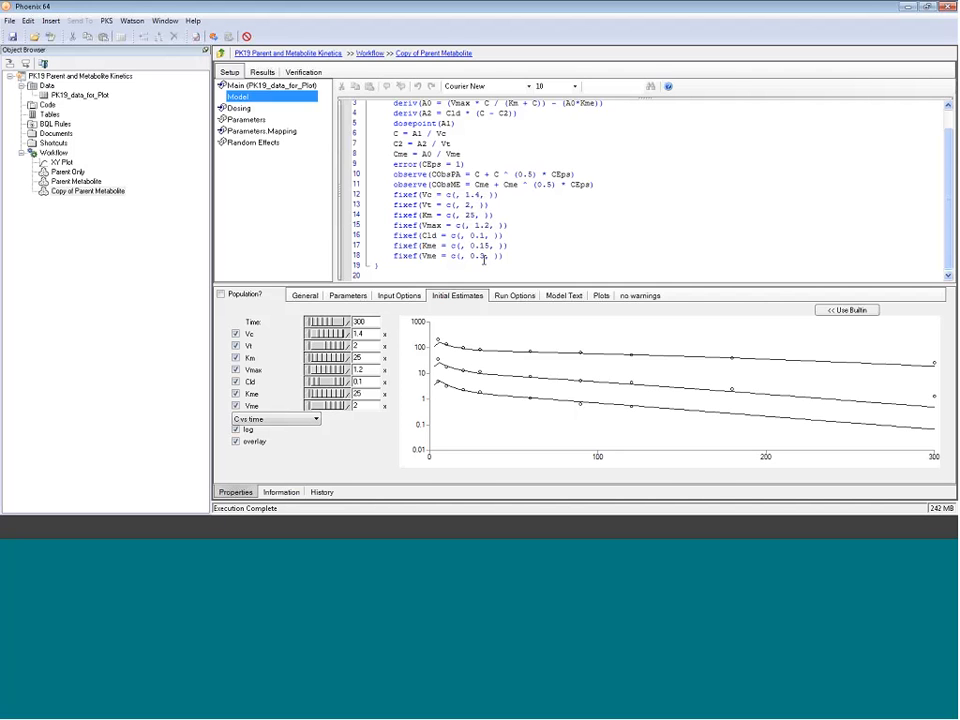
Step: Compare fixef lines 12–18 with the Parameters tab's fixed-effect values, then reopen Parent Metabolite
drag(505, 256, 411, 196)
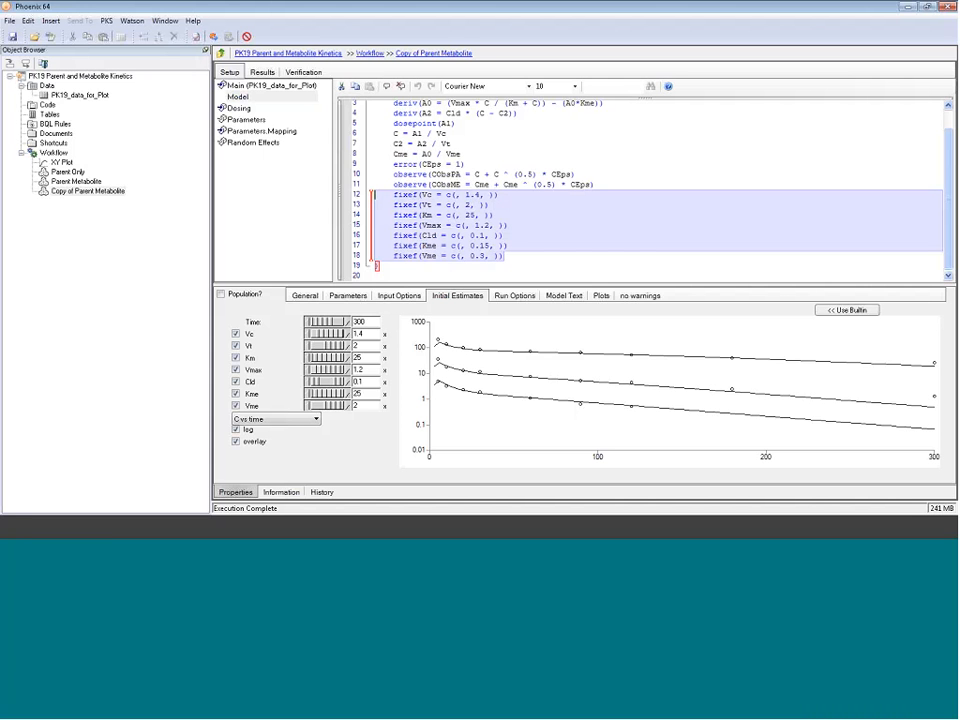
click(350, 296)
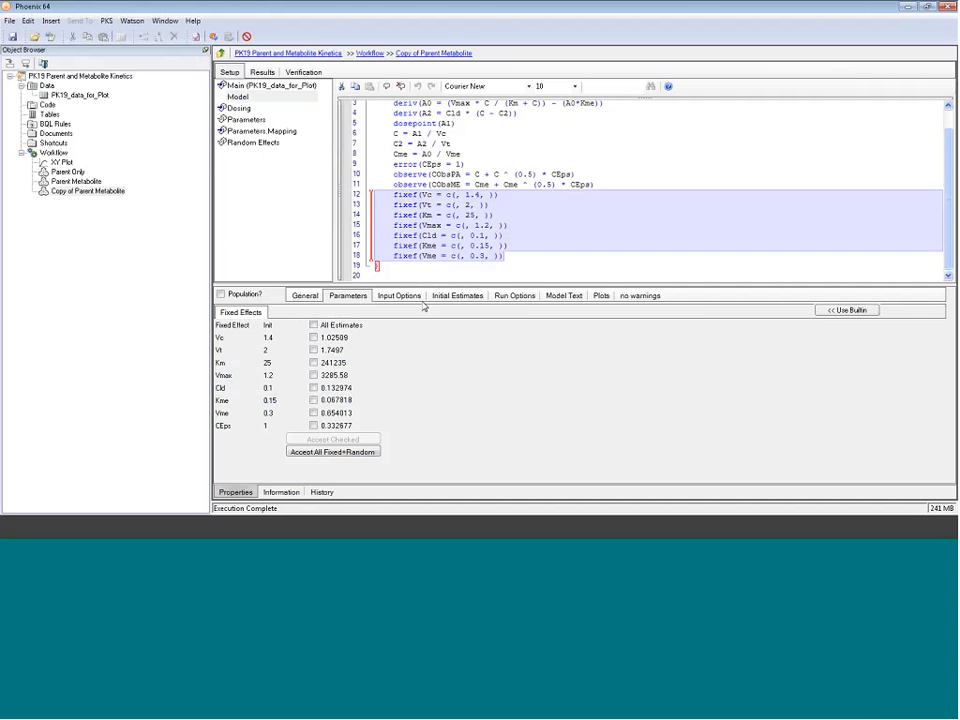
drag(950, 149, 952, 131)
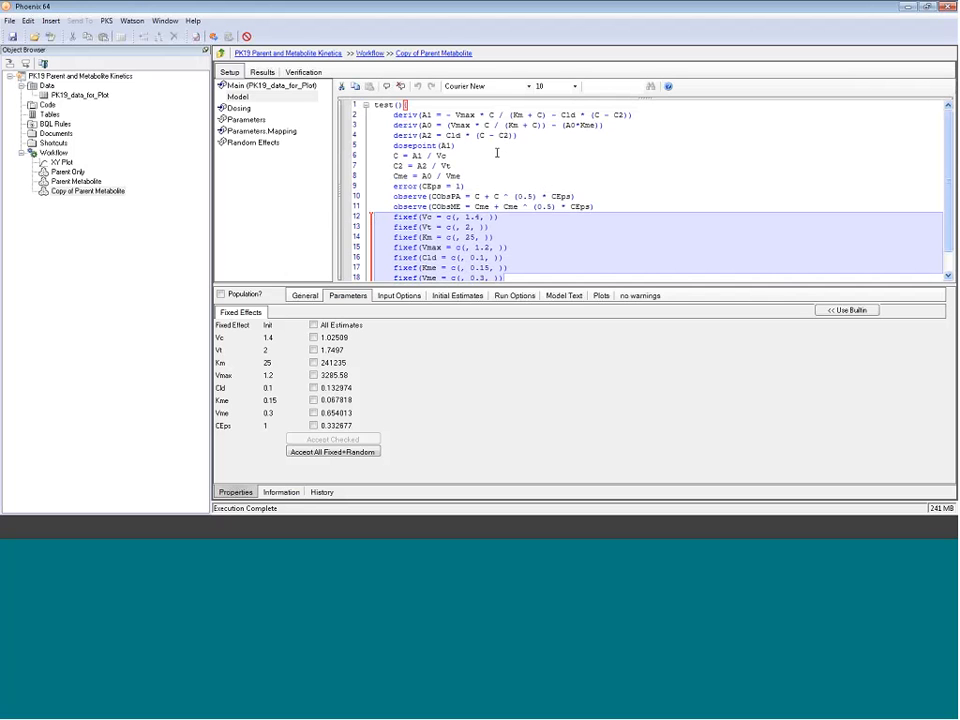
click(447, 137)
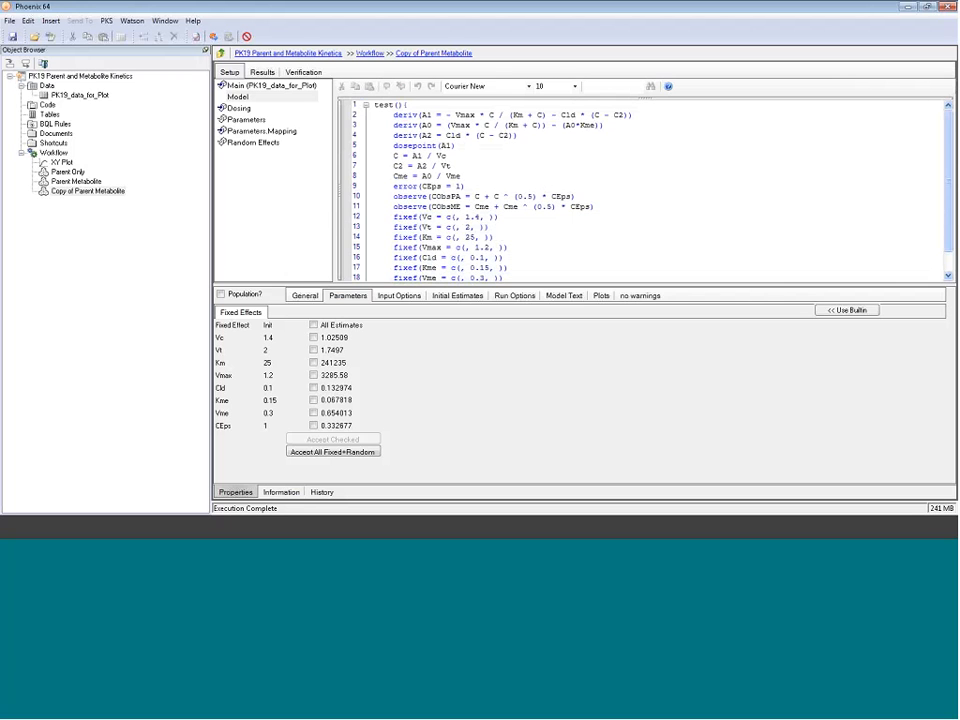
click(70, 181)
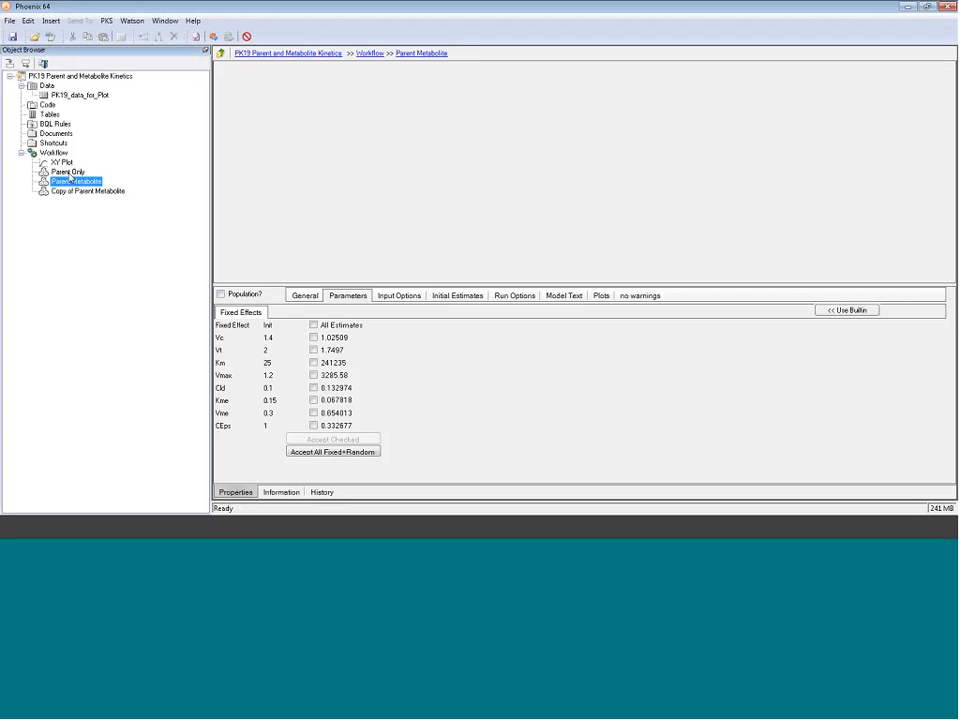
Step: View Parent Only's model diagram, then show PK19_data_for_Plot's Cp_met column properties (umol/L)
click(68, 172)
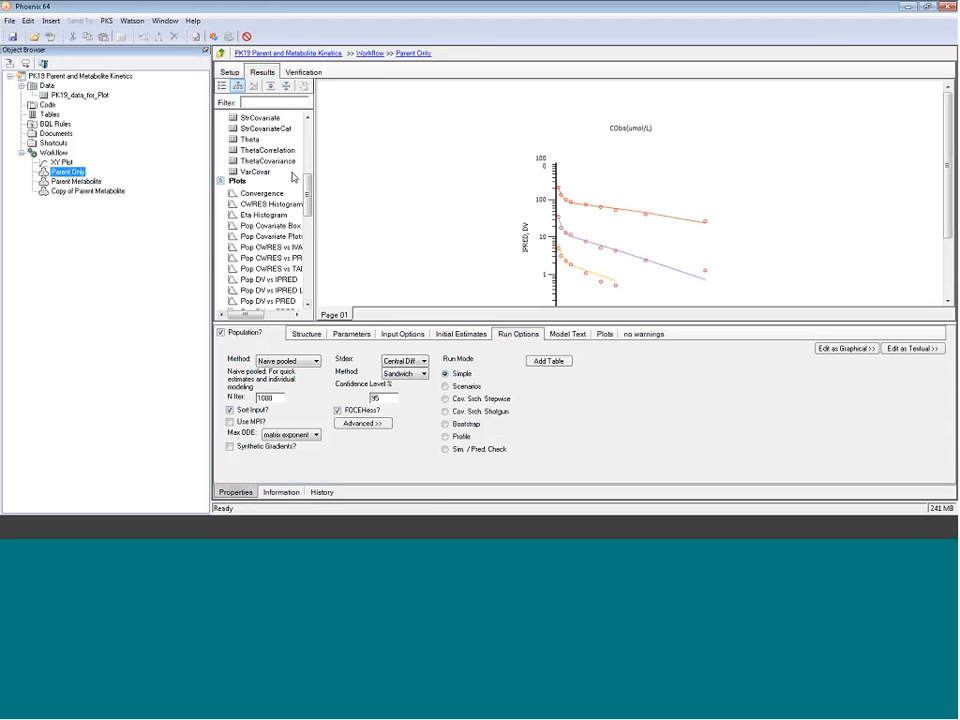
drag(308, 189, 312, 128)
click(233, 73)
click(241, 95)
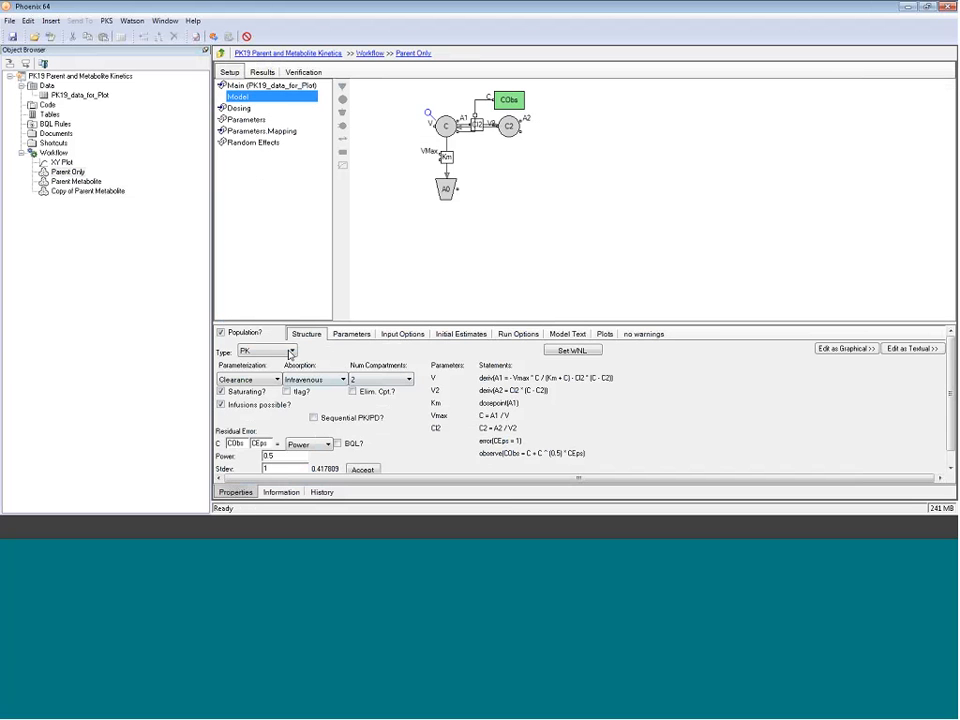
click(80, 95)
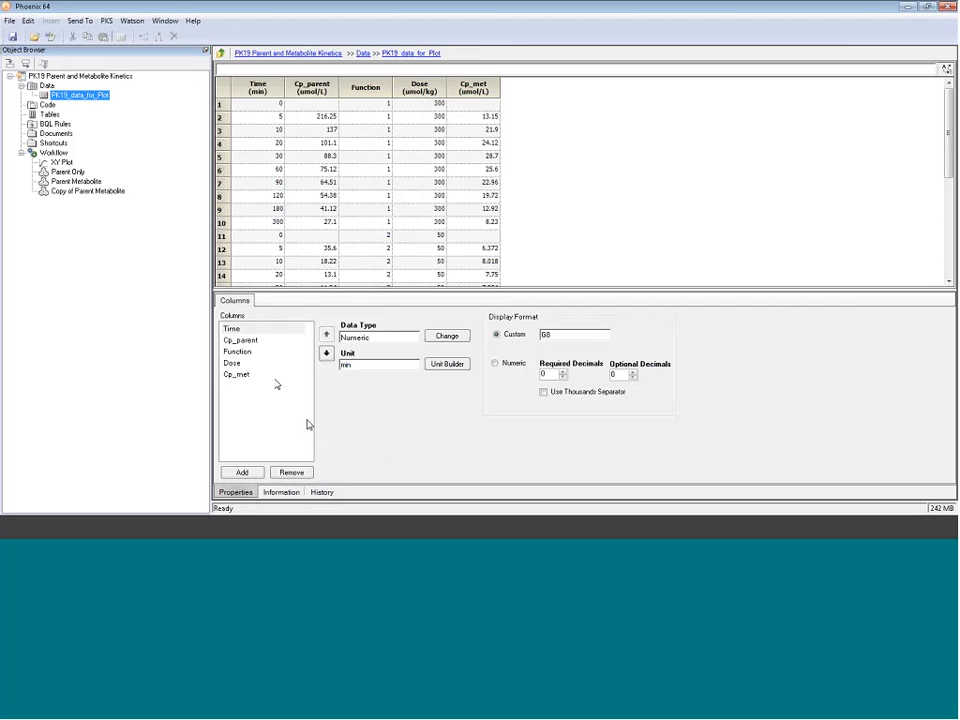
click(237, 374)
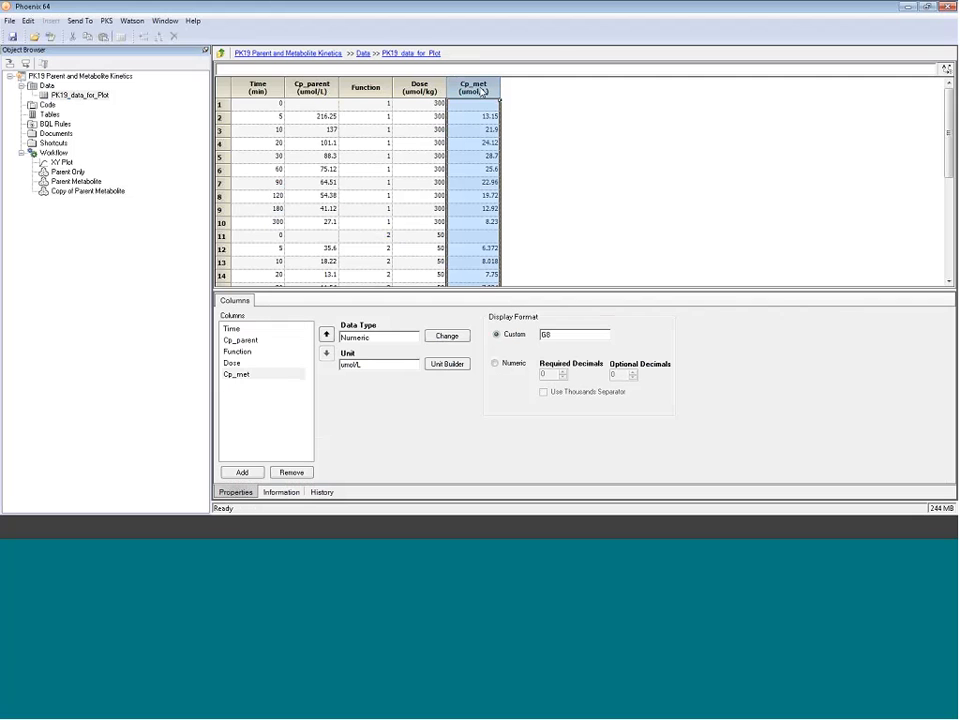